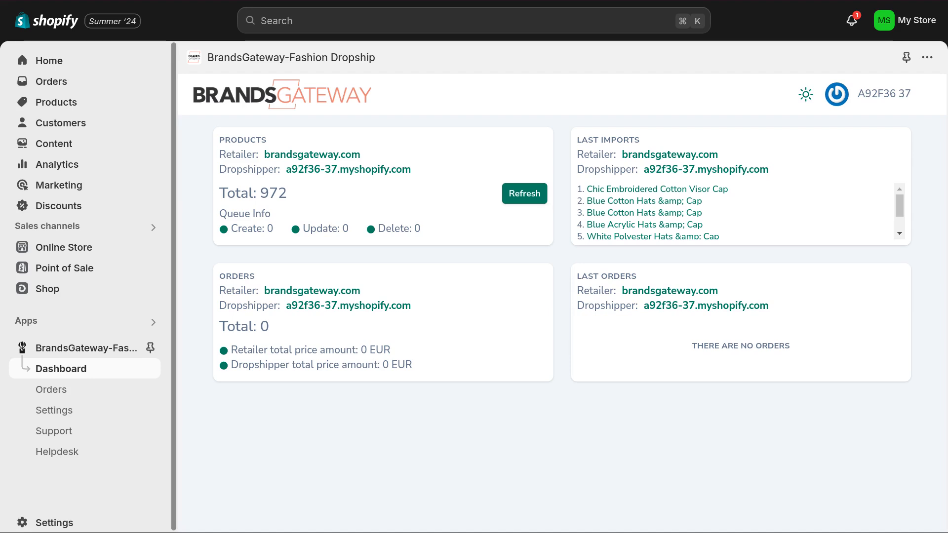
Examine the dashboard's product queue, last imports and order summaries, and open the BrandsGateway app's order list
left_click(323, 228)
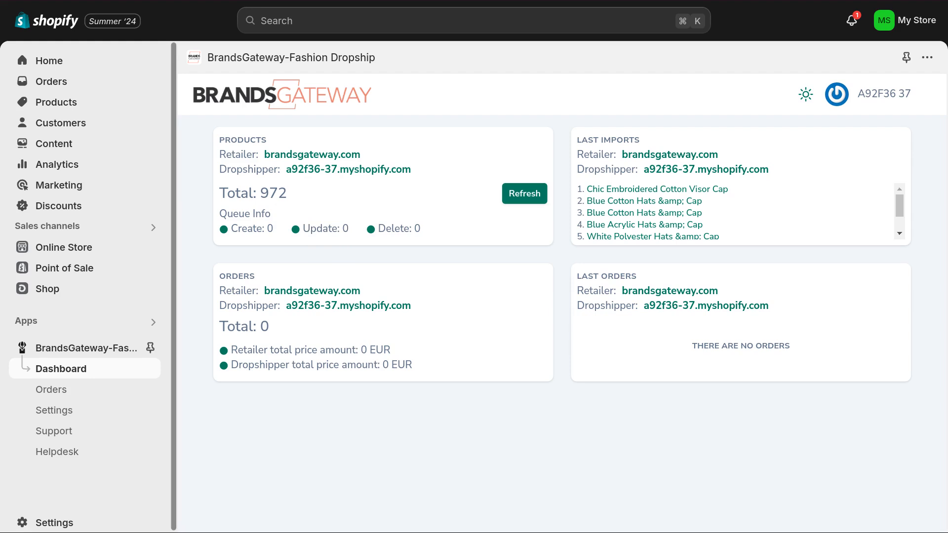
left_click(399, 228)
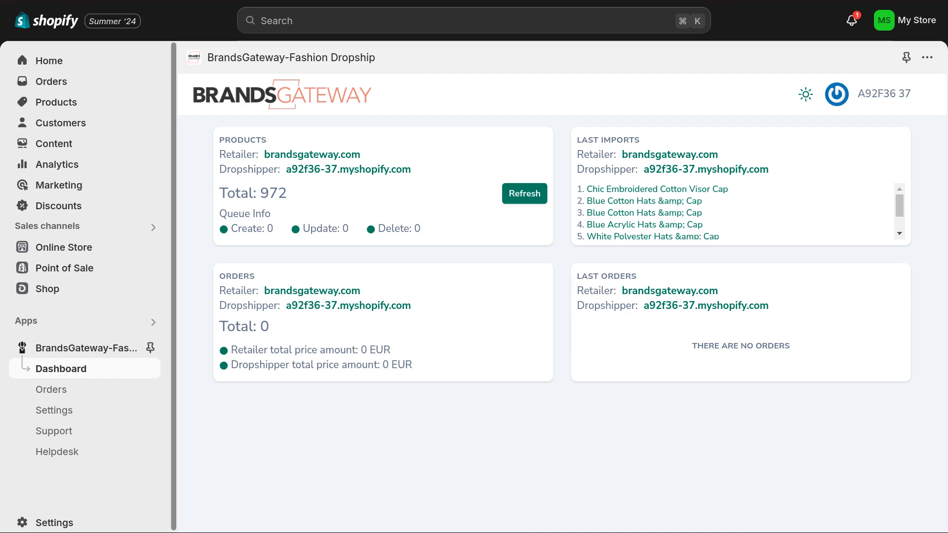
left_click(659, 141)
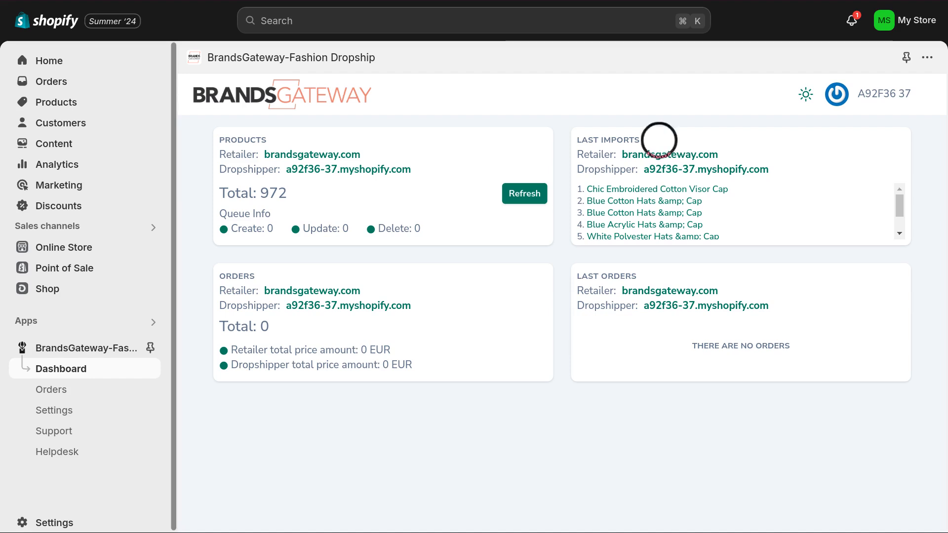
scroll(735, 211, "down", 1)
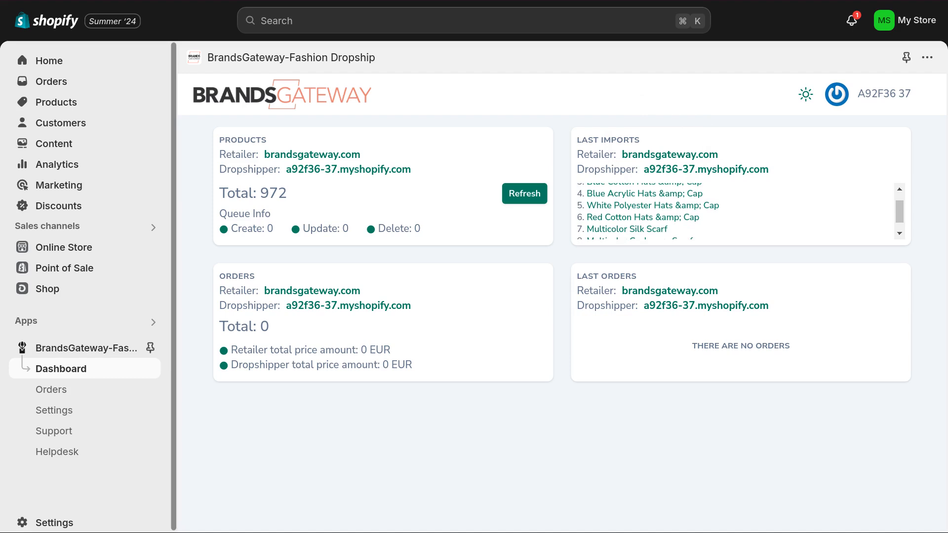
scroll(735, 211, "down", 1)
left_click(271, 327)
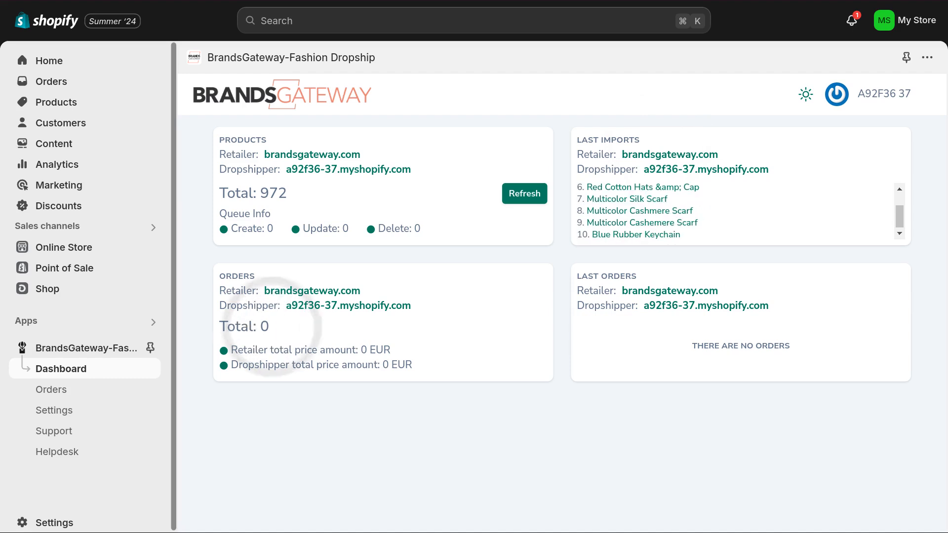
left_click(795, 306)
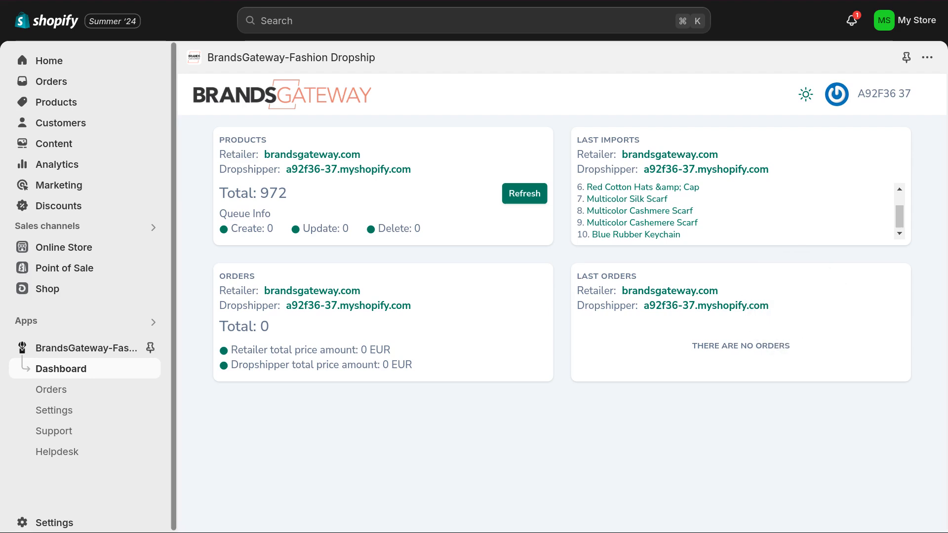
left_click(94, 389)
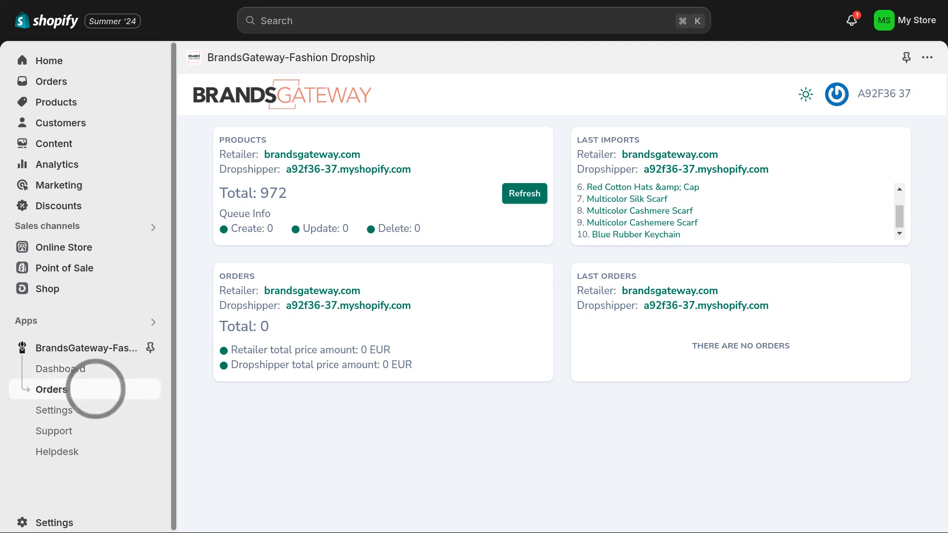
left_click(384, 302)
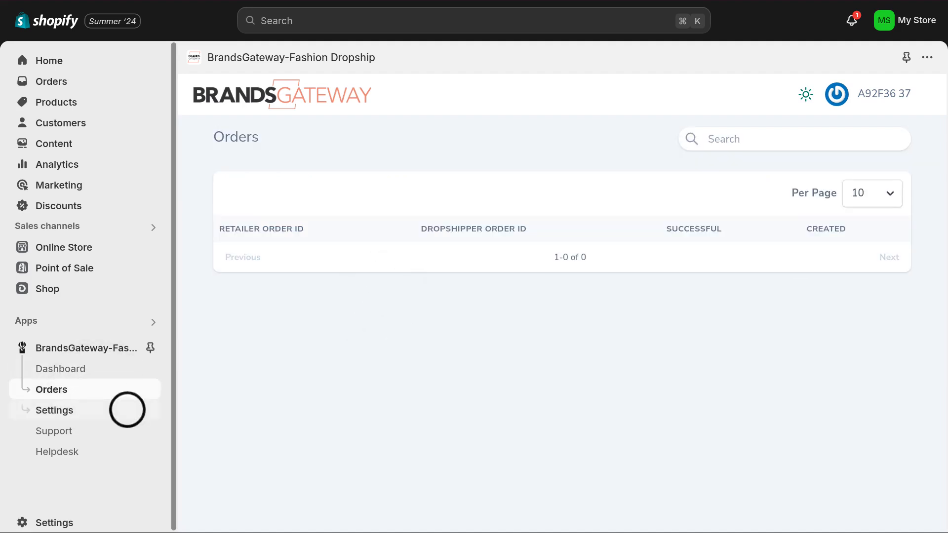
Add a category mapping in the BrandsGateway app settings from Accessories > Men > Gloves to Home page
left_click(127, 408)
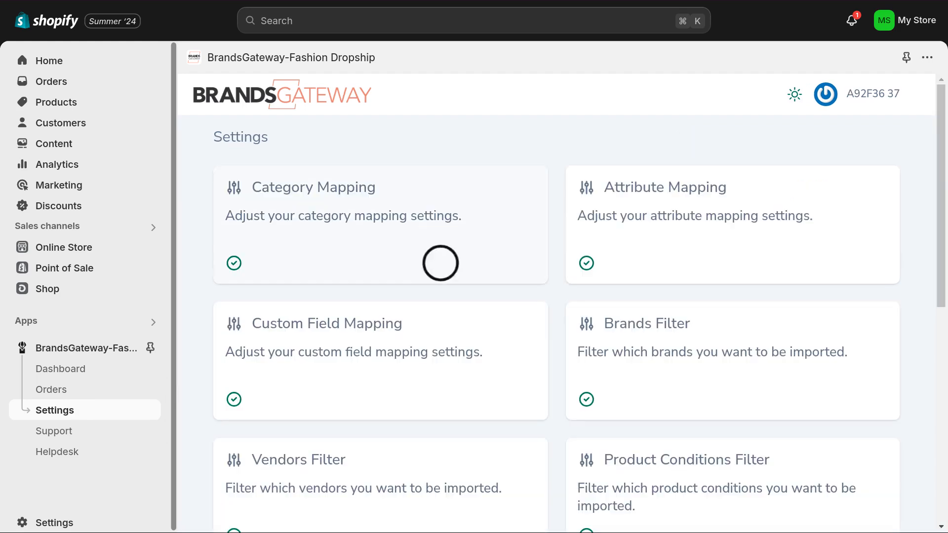
left_click(440, 263)
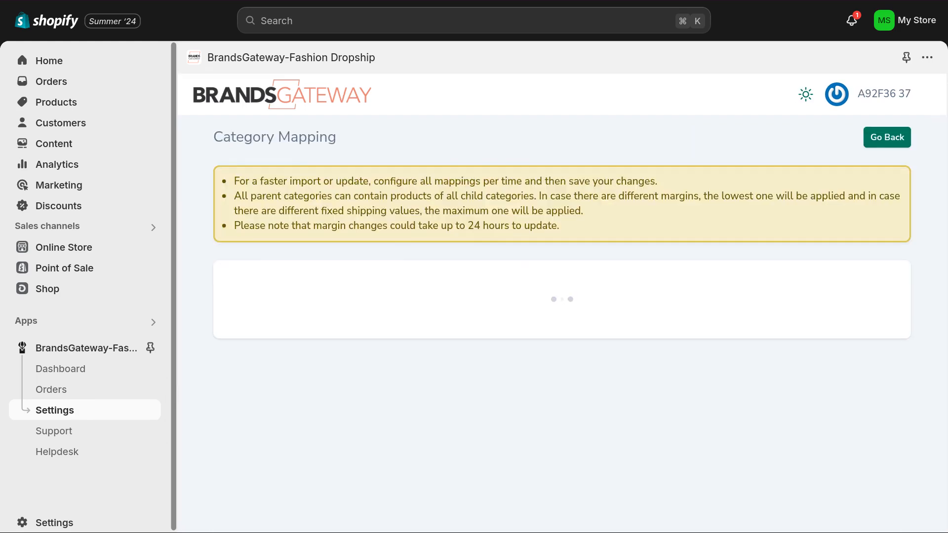
left_click(800, 499)
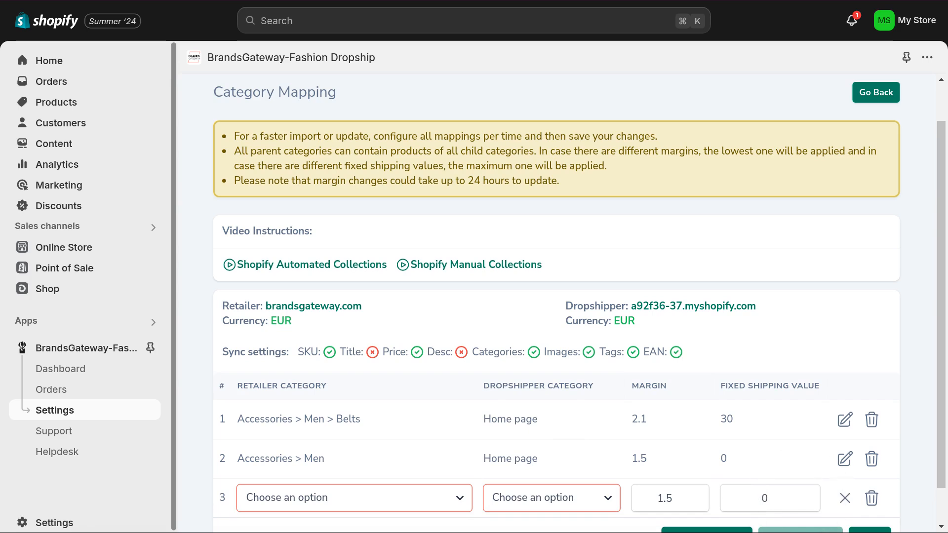
left_click(413, 497)
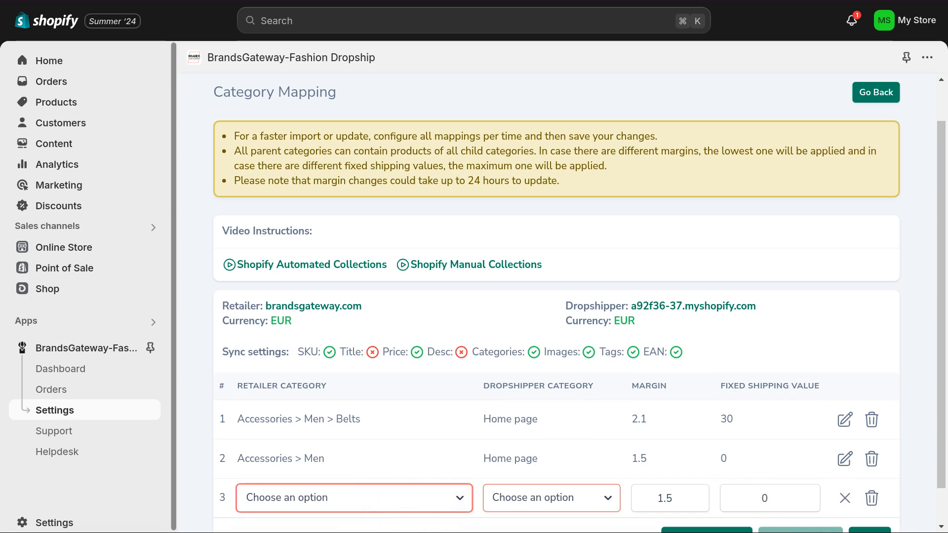
left_click(413, 498)
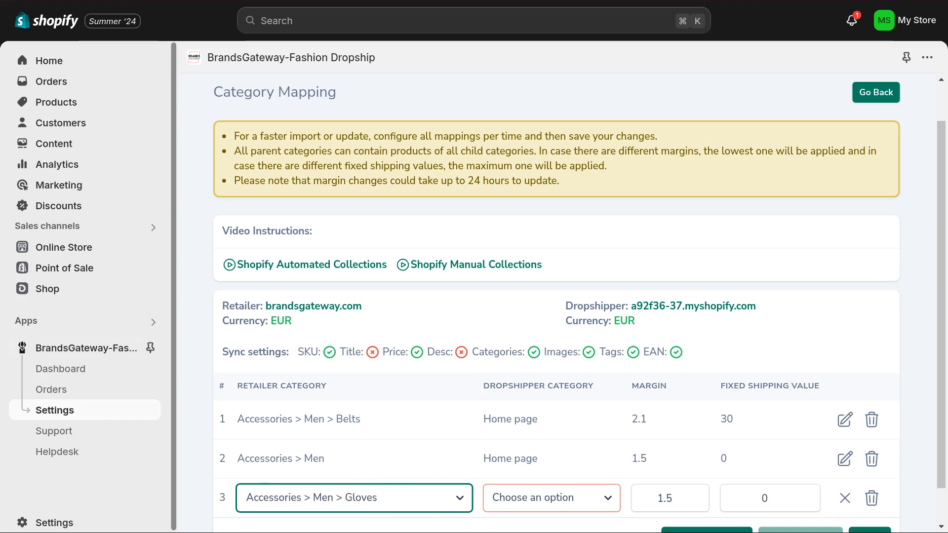
left_click(585, 498)
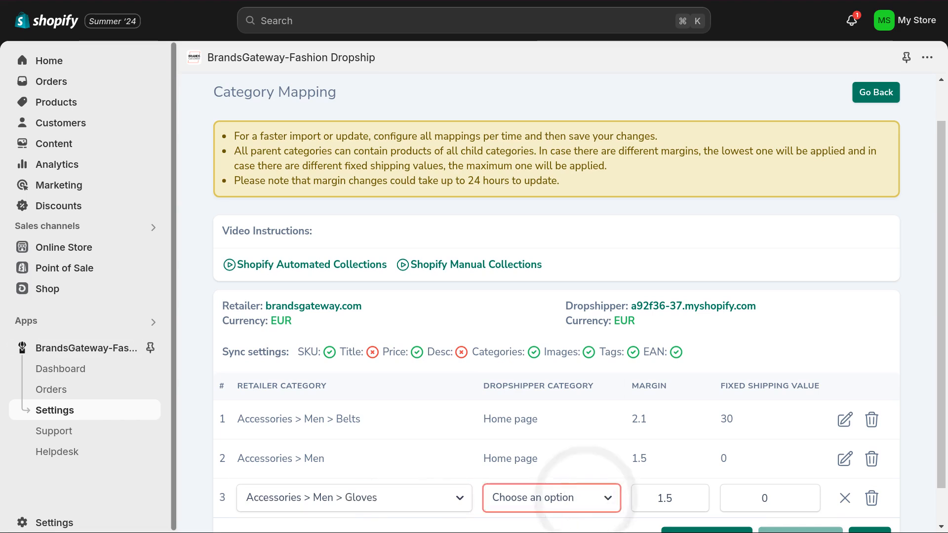
key("Return")
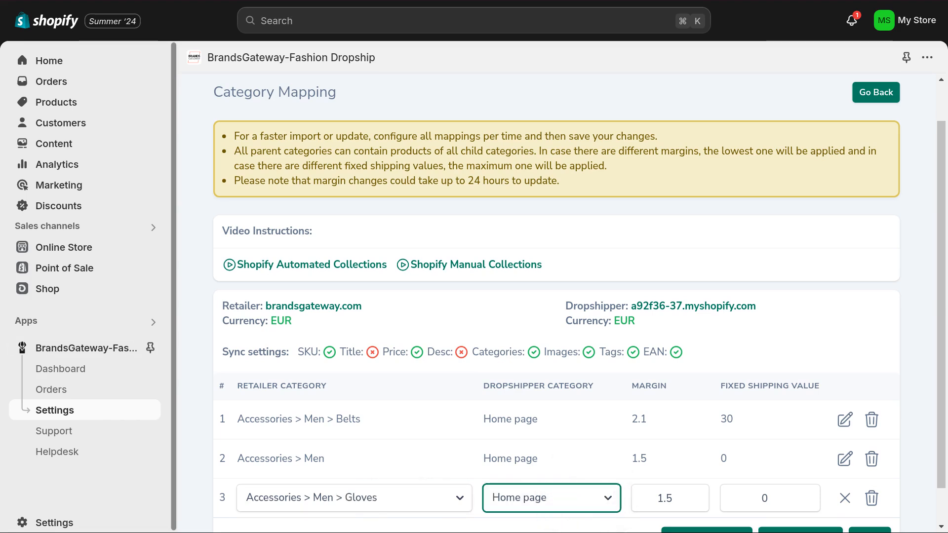
Set the margin of the Accessories > Men category mapping to 2
left_click(670, 458)
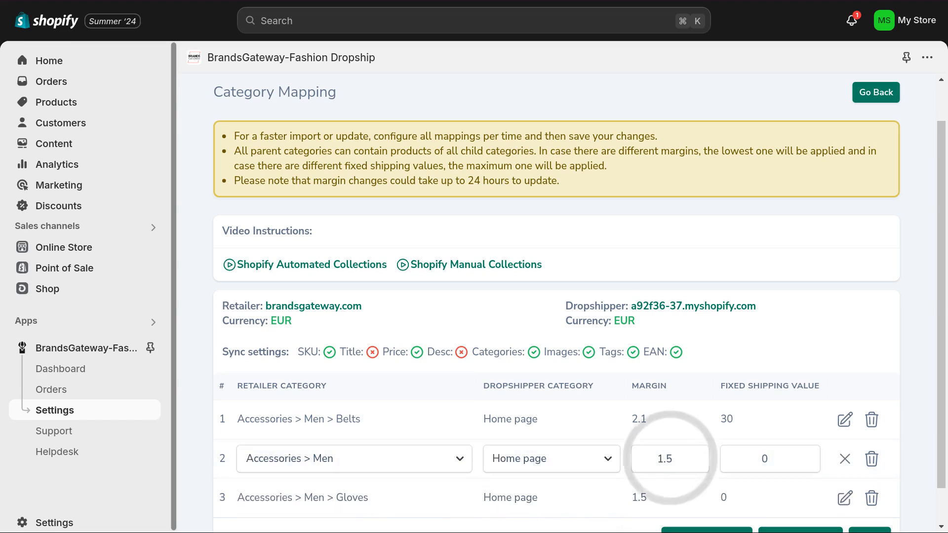
left_click(668, 459)
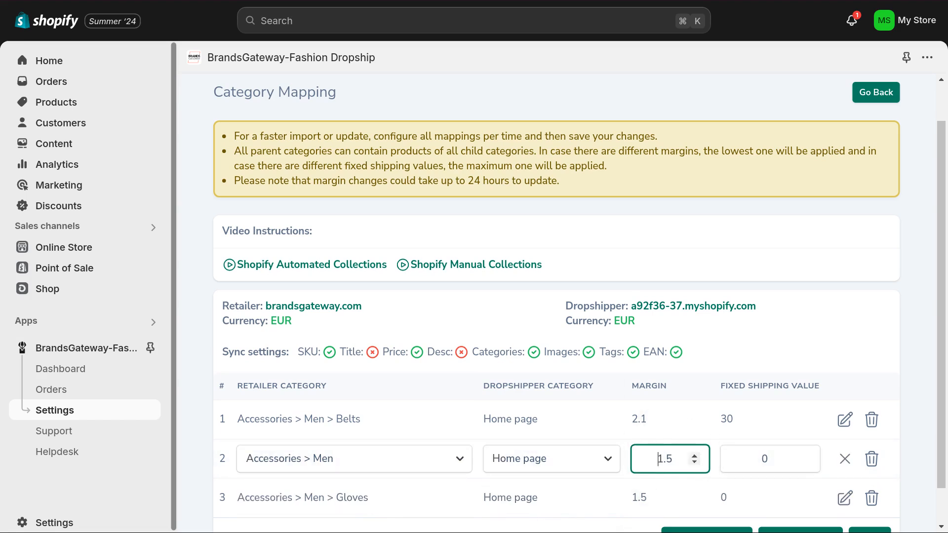
type("2")
Delete the Accessories > Men > Belts mapping, save the category mapping and return to the settings overview
left_click(872, 419)
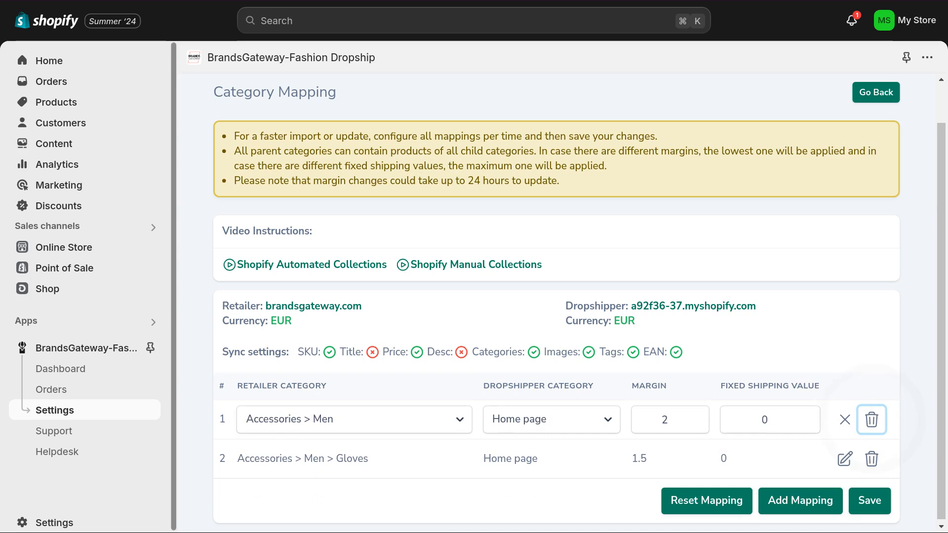
left_click(832, 306)
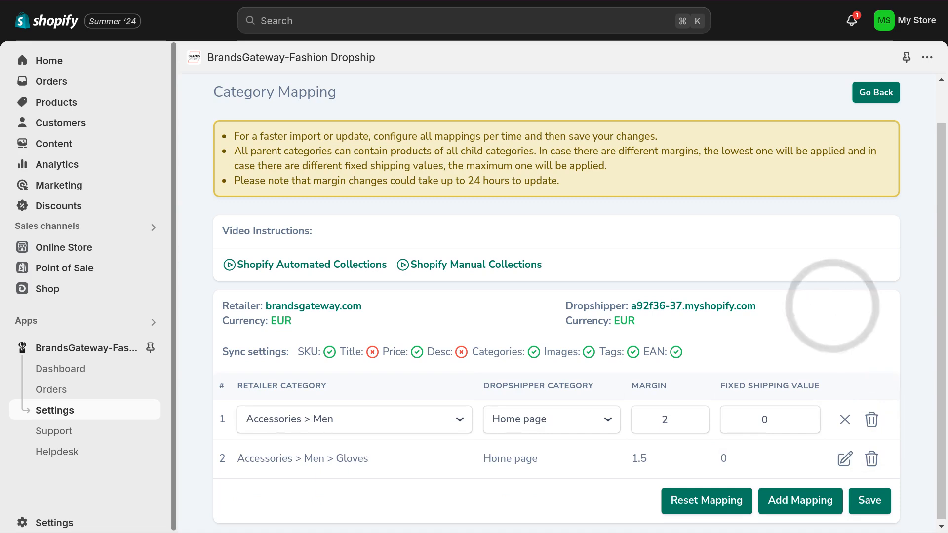
left_click(882, 500)
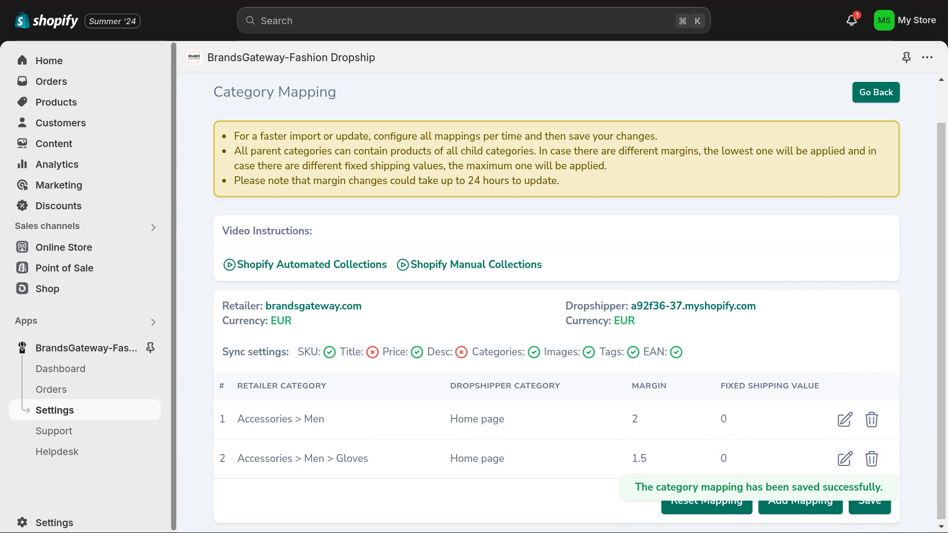
left_click(875, 92)
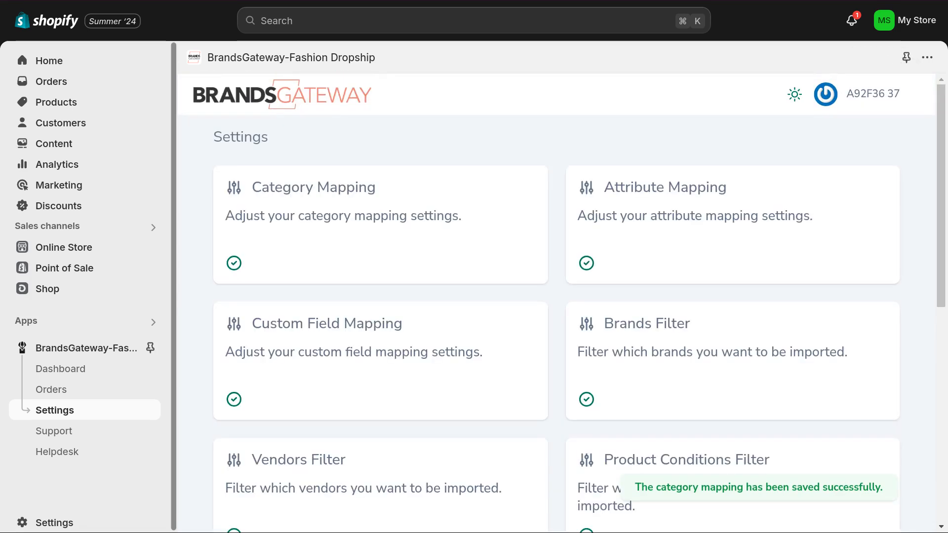
In Attribute Mapping, rename the Belt Size options 100 cm / 40 Inches and 105 cm / 42 Inches to 100 cm and 105 cm
left_click(706, 179)
left_click(705, 180)
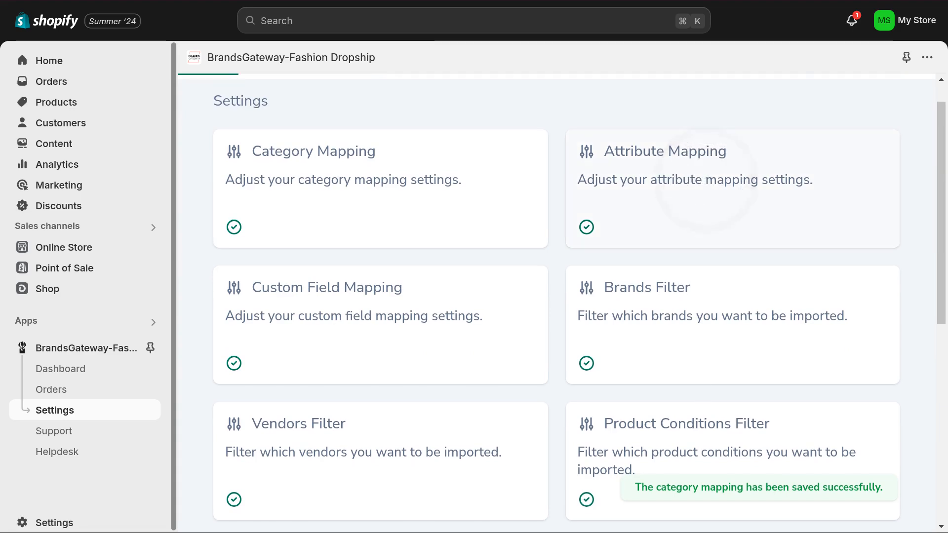
scroll(556, 296, "down", 4)
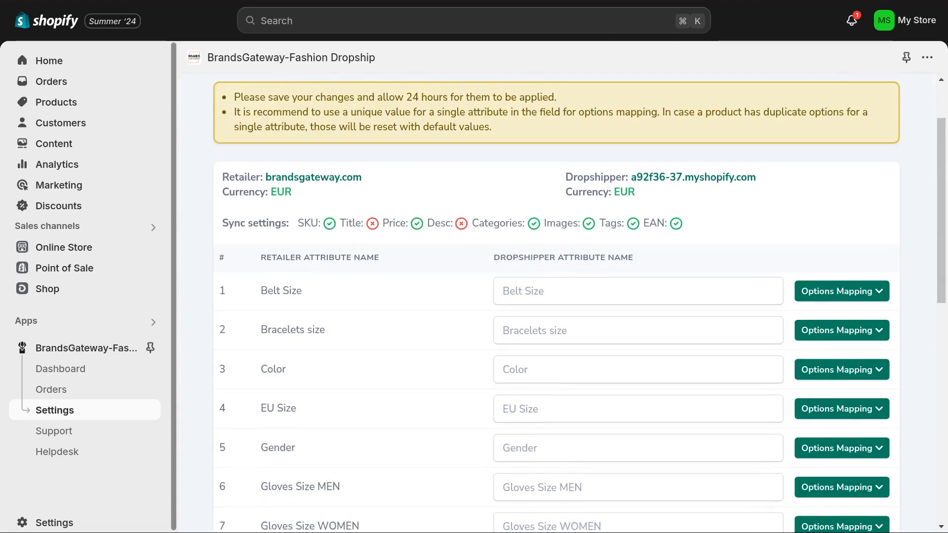
left_click(849, 185)
scroll(557, 296, "down", 1)
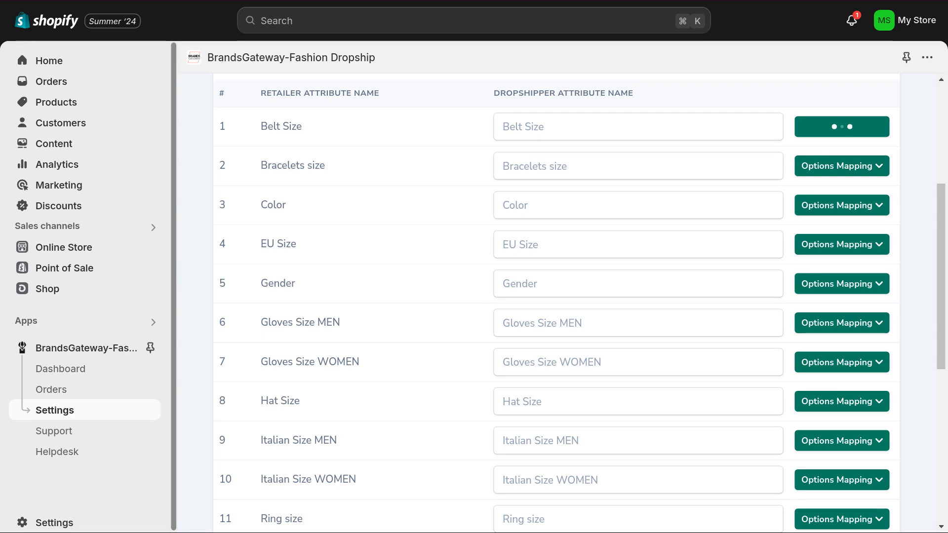
left_click(850, 192)
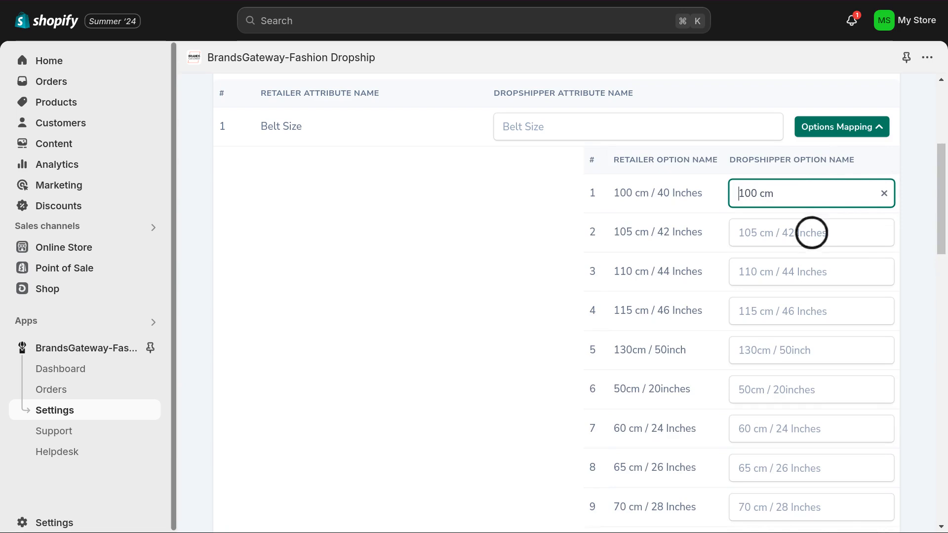
left_click(811, 233)
type("105 cm")
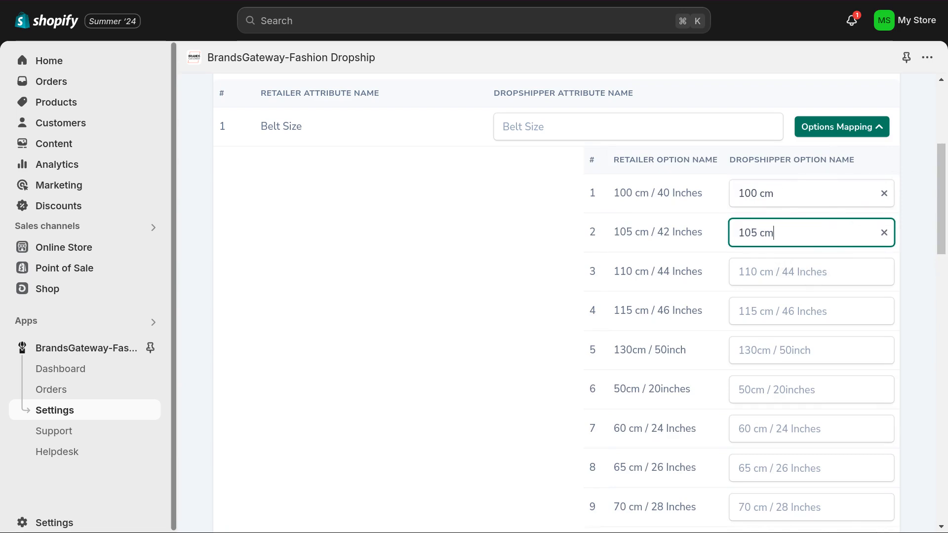
Clear the dropshipper name of the 100 cm / 40 Inches option, save the attribute mapping and return to the settings overview
left_click(885, 193)
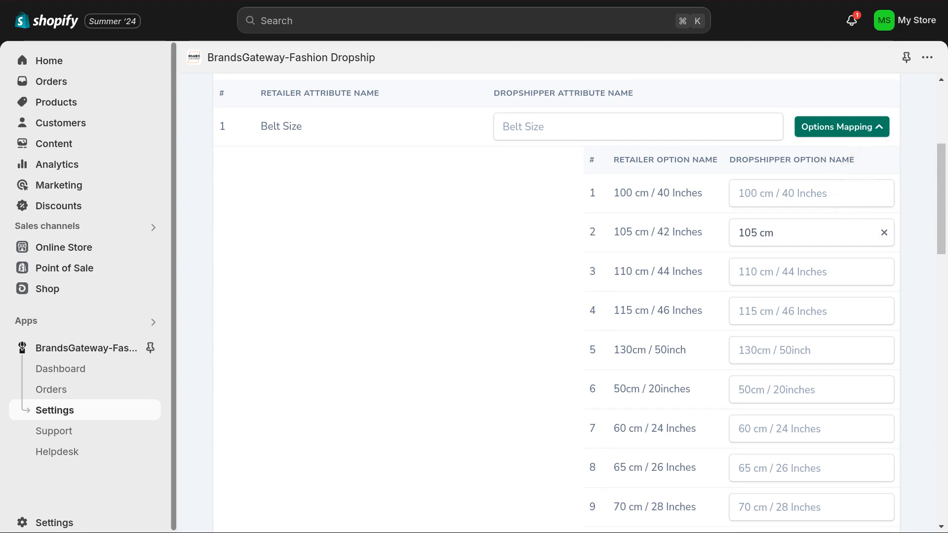
scroll(582, 301, "down", 20)
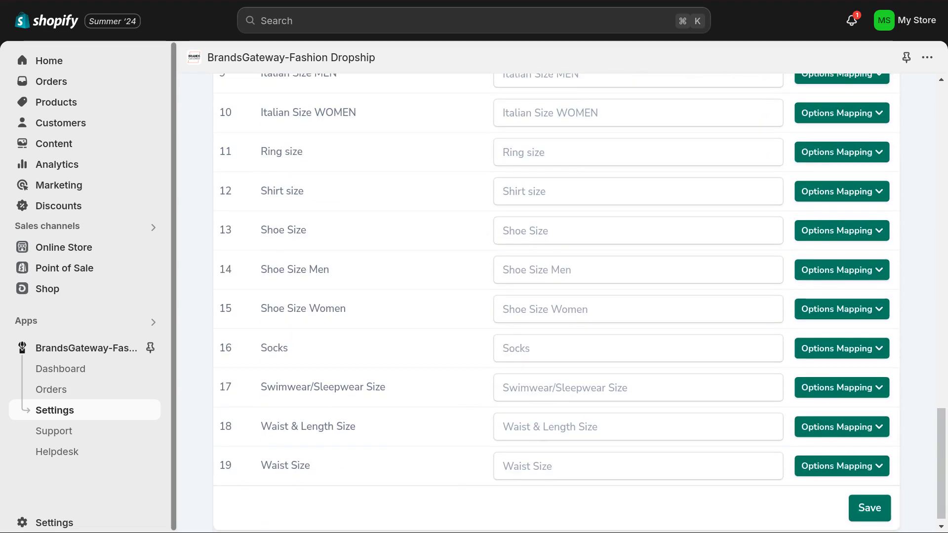
left_click(869, 508)
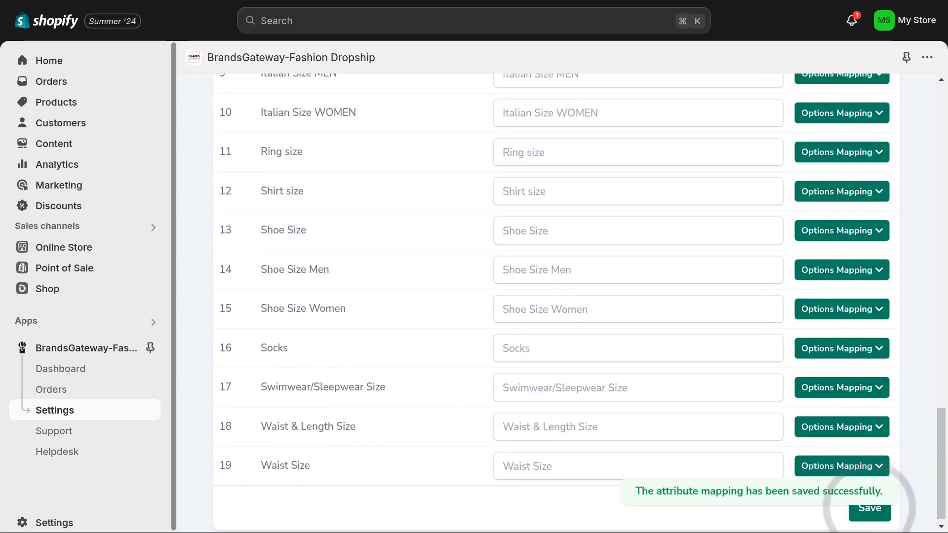
left_click(874, 135)
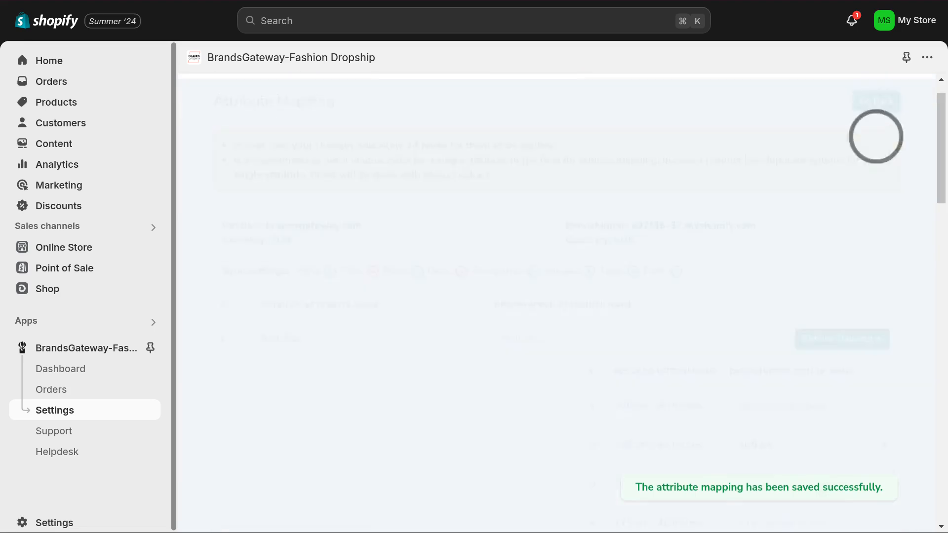
Add a custom field mapping with type Product Variation and retailer custom field _ean13
left_click(311, 287)
left_click(812, 247)
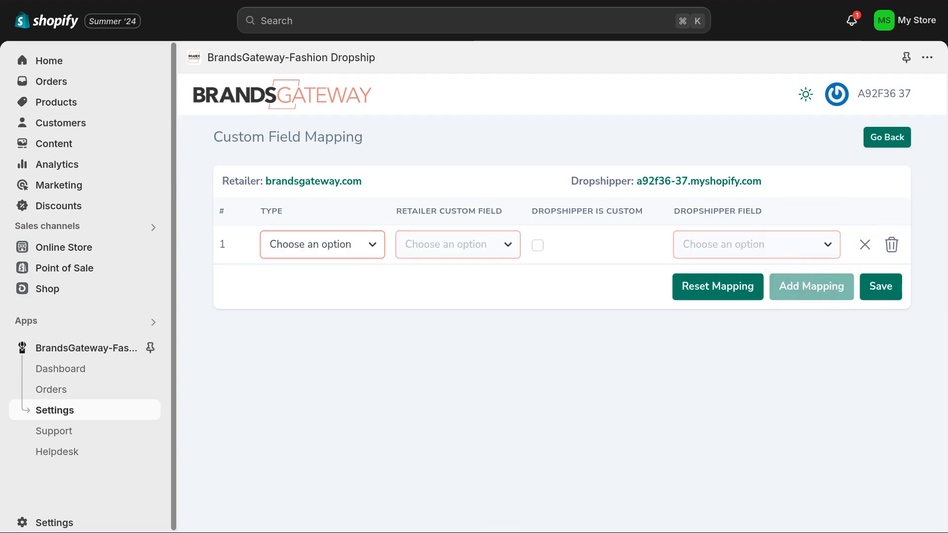
left_click(352, 244)
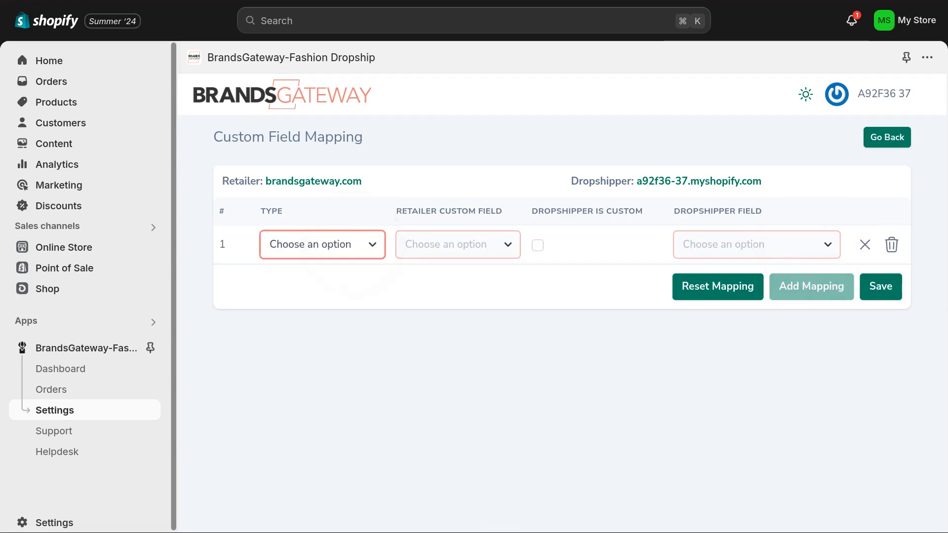
left_click(316, 276)
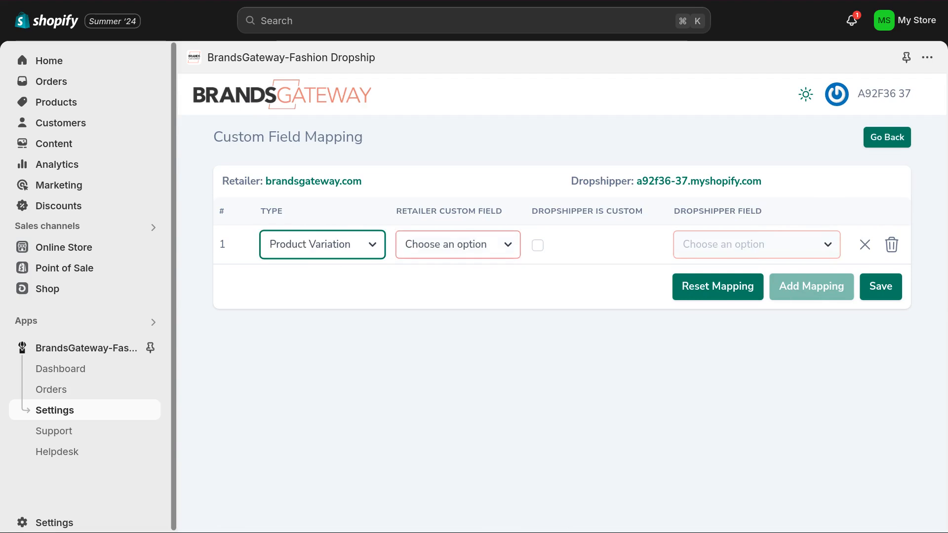
left_click(489, 245)
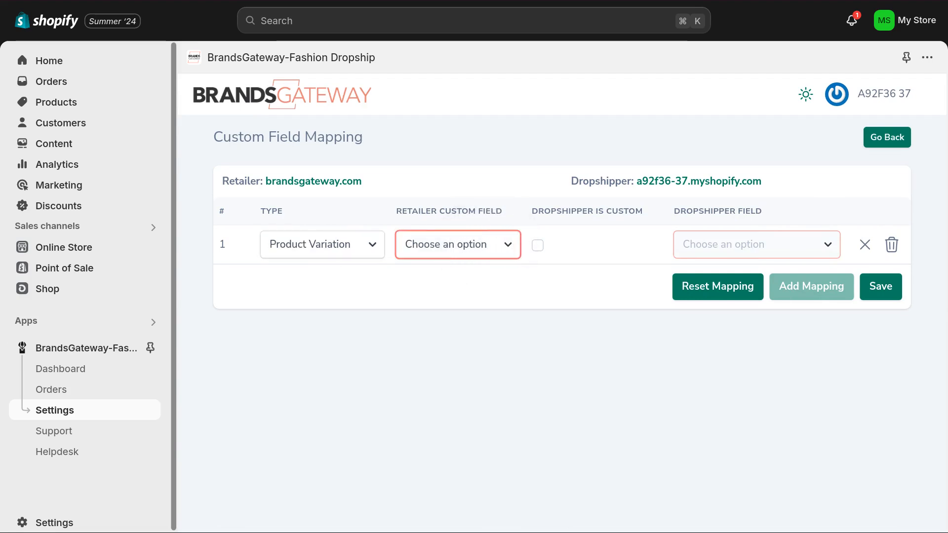
left_click(439, 272)
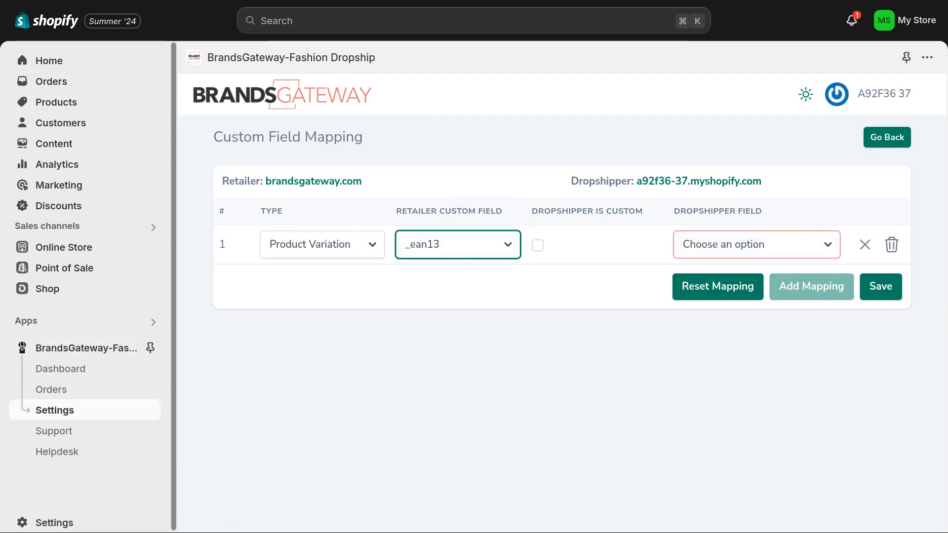
Make the mapping's dropshipper field custom, name it EAN13, and save the custom field mapping
left_click(537, 245)
left_click(740, 244)
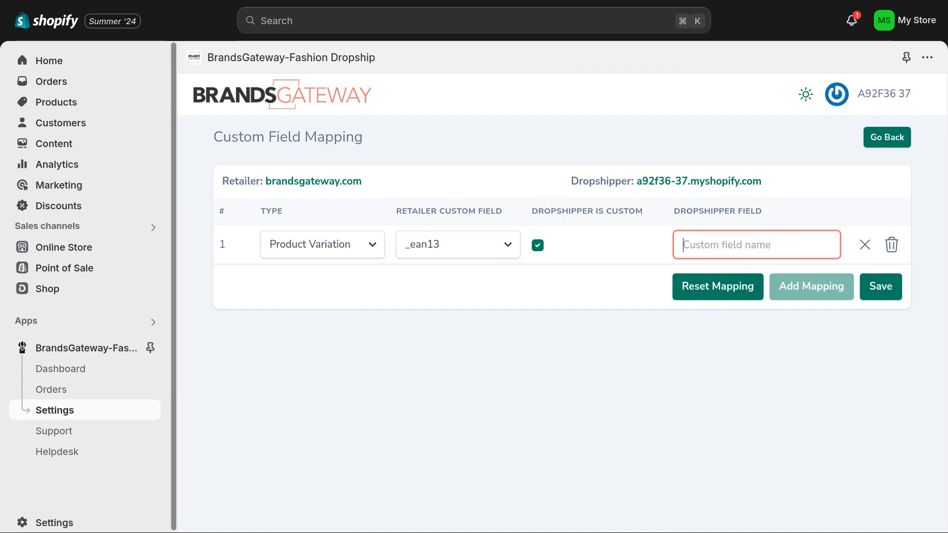
type("EAN13")
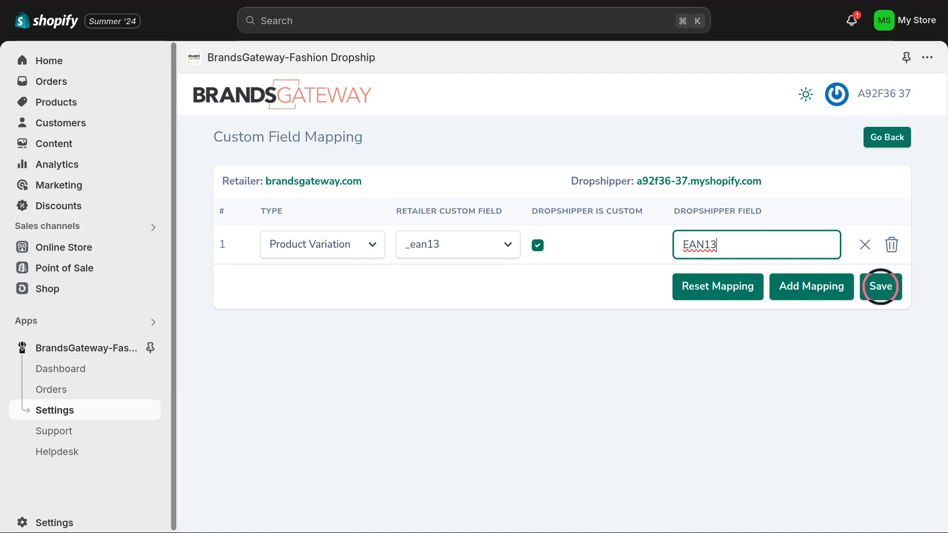
left_click(880, 286)
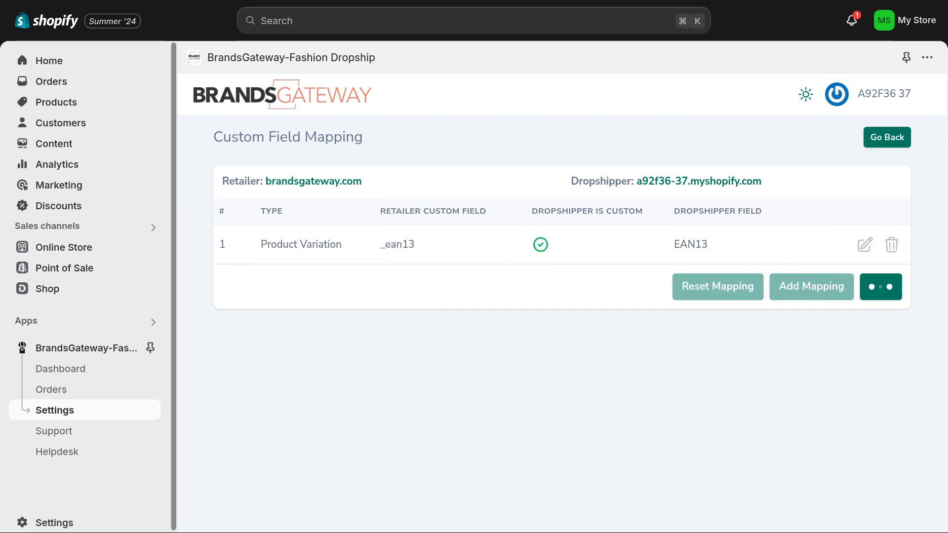
Delete the _ean13 custom field mapping, save, and return to the settings overview
left_click(891, 245)
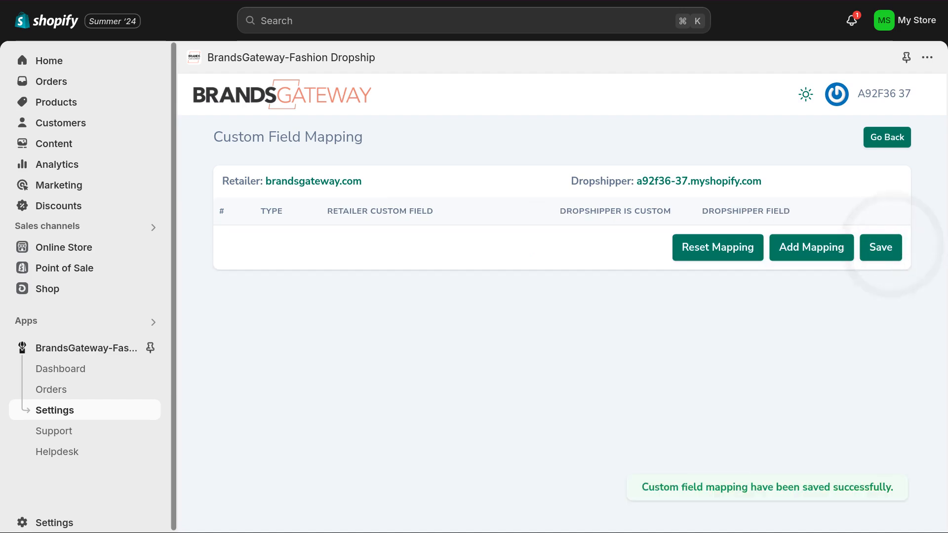
left_click(881, 247)
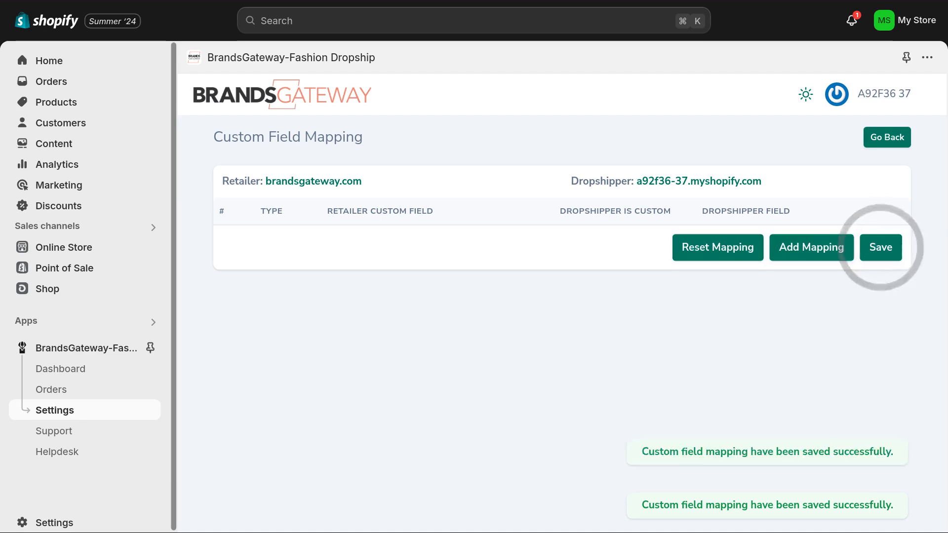
left_click(887, 138)
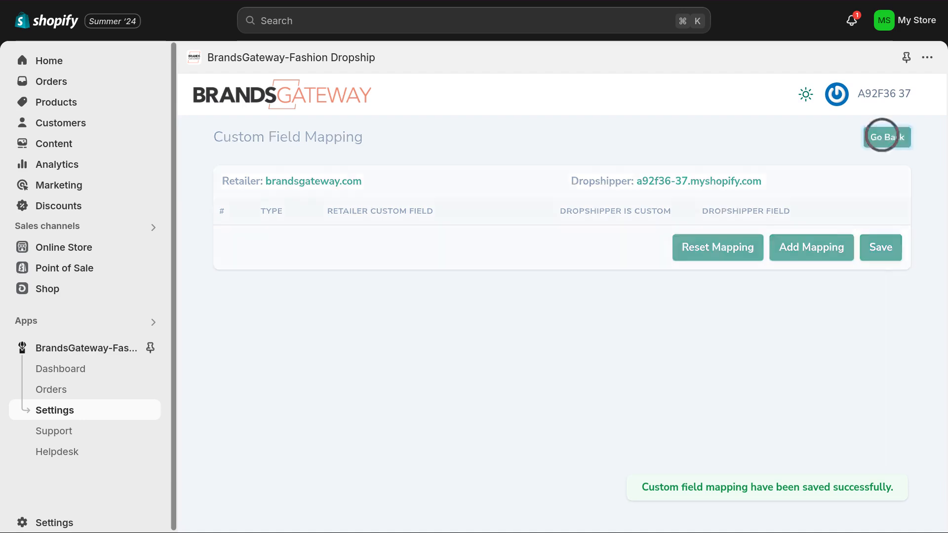
In the Brands Filter, select all brands and exclude Esprit and Etro
scroll(647, 359, "down", 1)
left_click(647, 360)
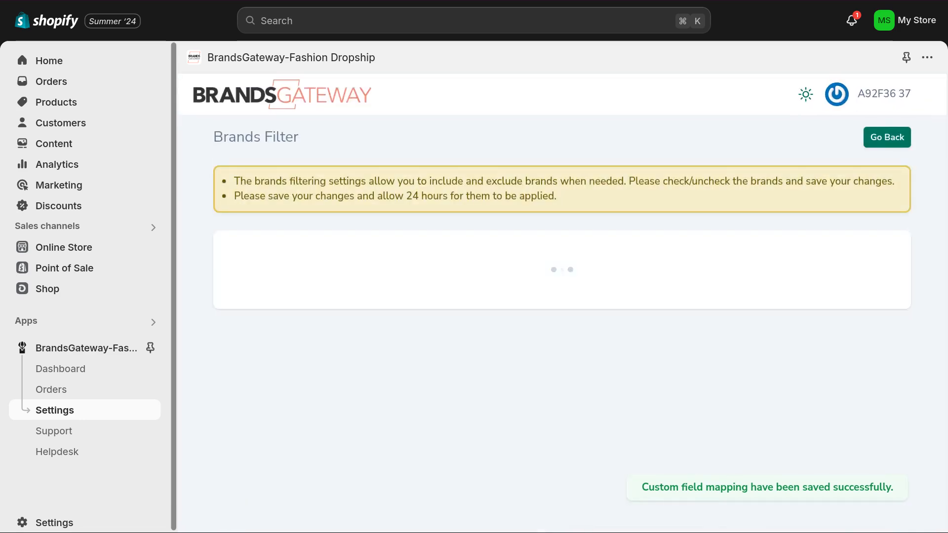
scroll(555, 296, "down", 4)
left_click(237, 138)
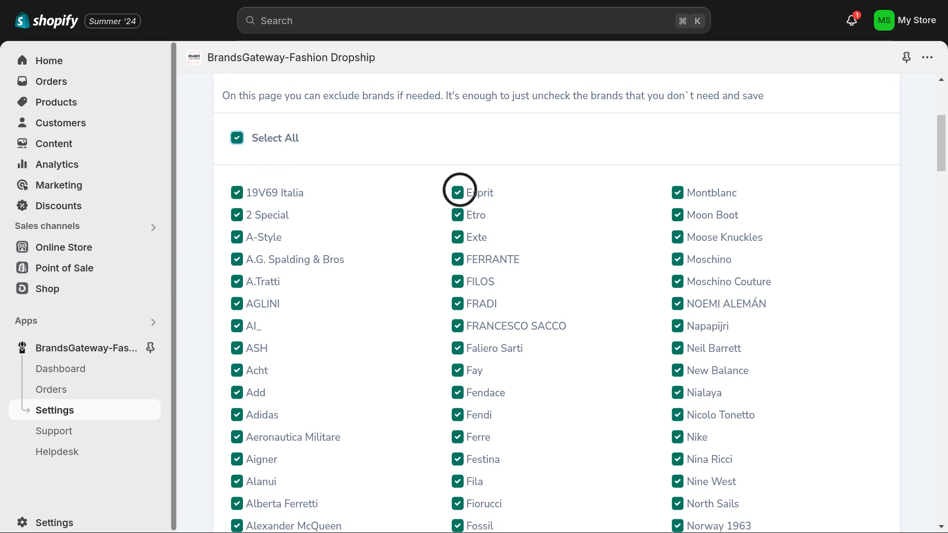
left_click(457, 193)
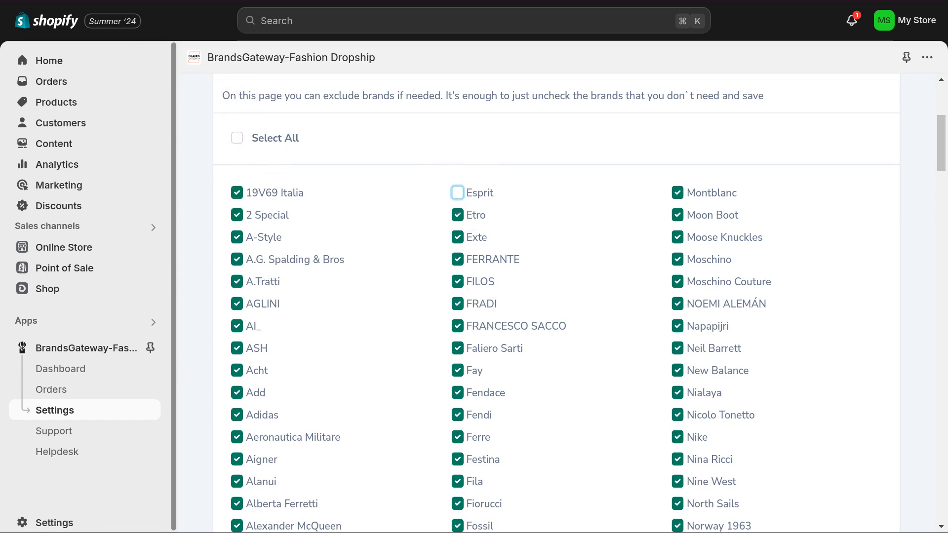
left_click(458, 215)
Save the brands filter and return to the settings overview
scroll(458, 216, "down", 10)
scroll(556, 302, "down", 20)
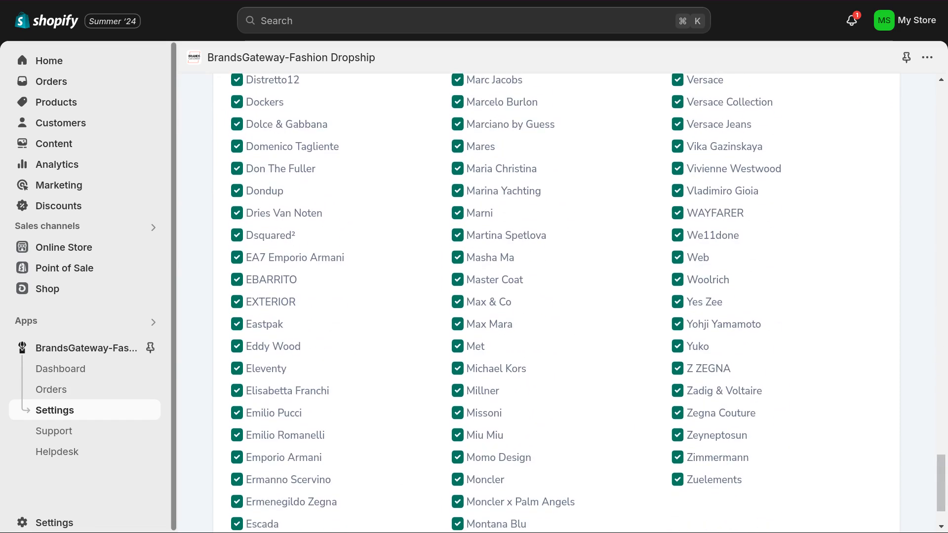
left_click(887, 493)
scroll(555, 302, "up", 20)
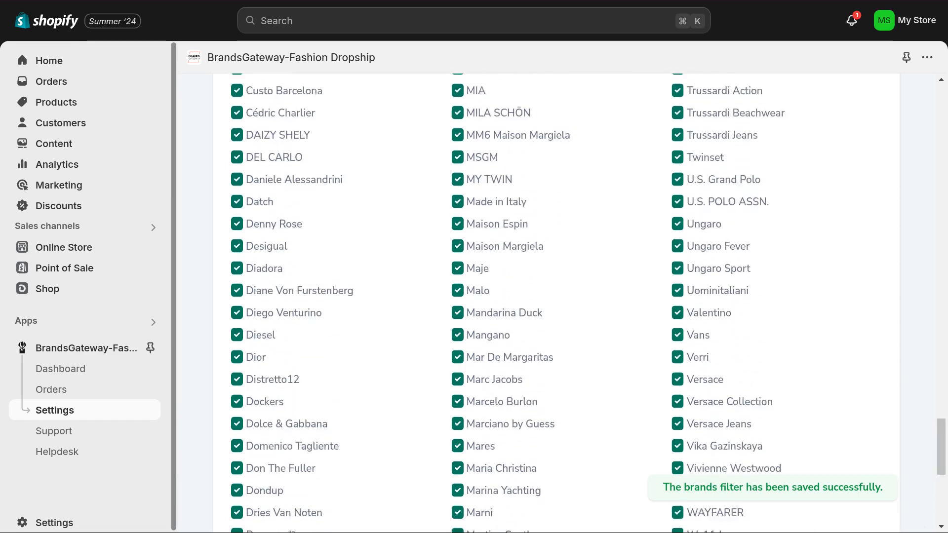
left_click(876, 137)
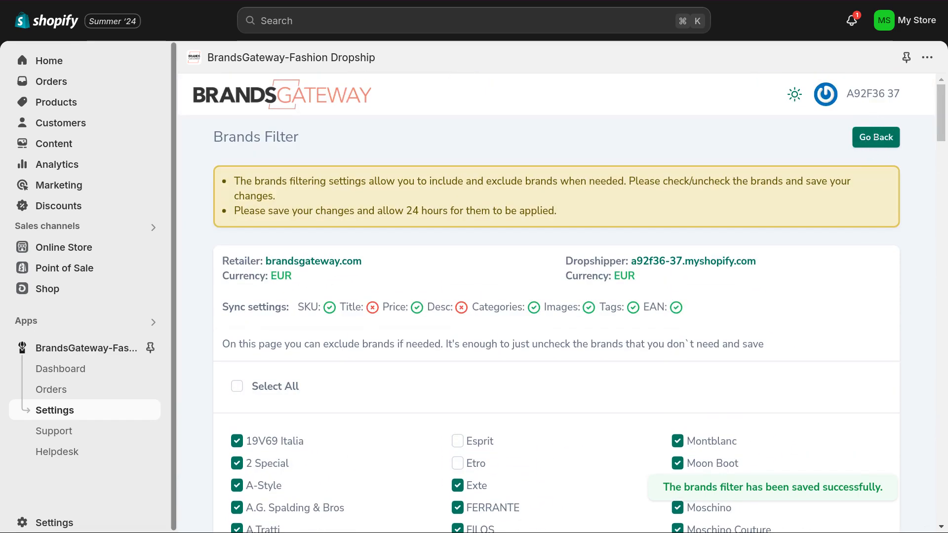
In the Vendors Filter, select all vendors except Australia - Sydney, Germany - Salzburg and Italy - Beati, save, and return to the settings overview
scroll(574, 306, "down", 3)
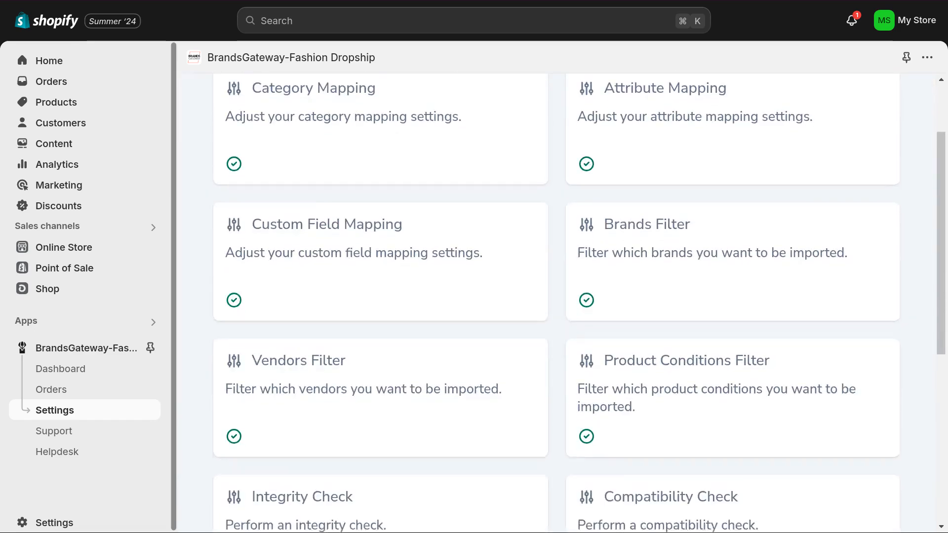
left_click(491, 267)
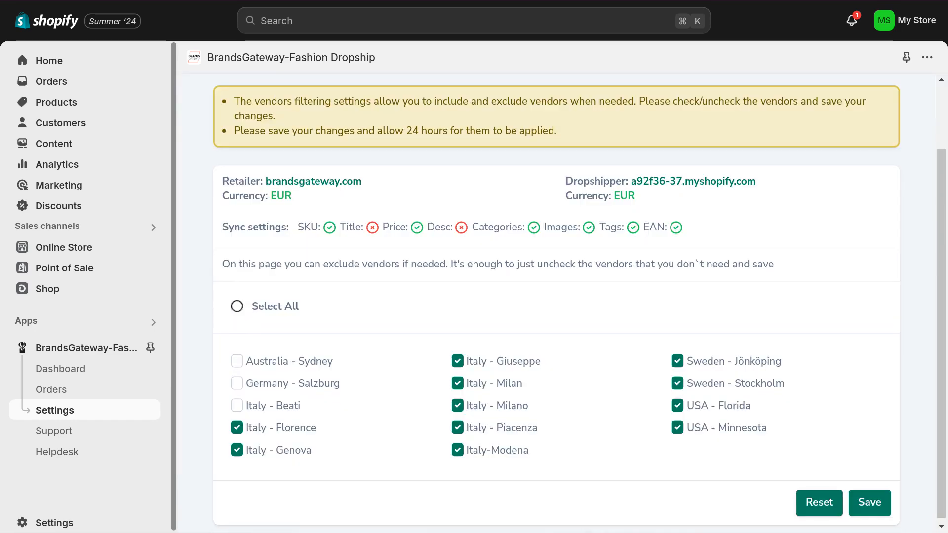
left_click(237, 306)
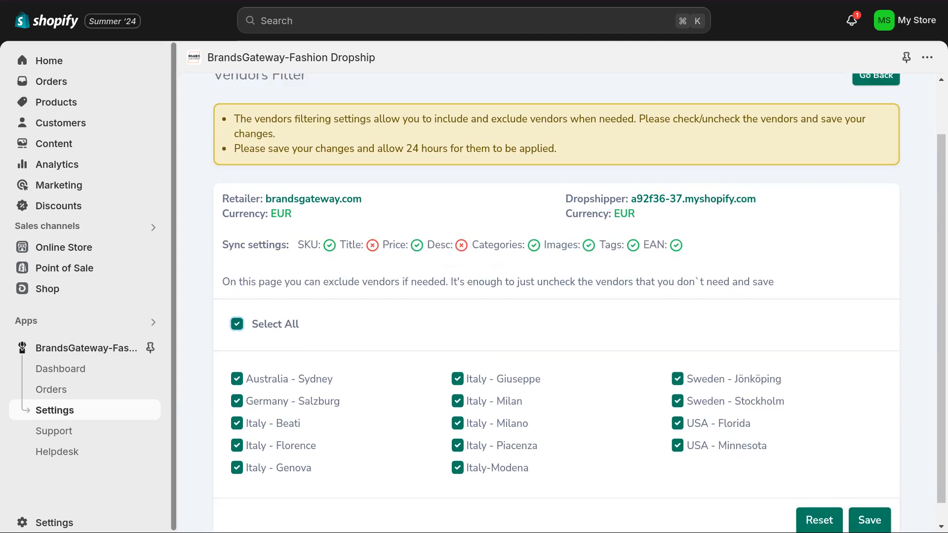
left_click(236, 361)
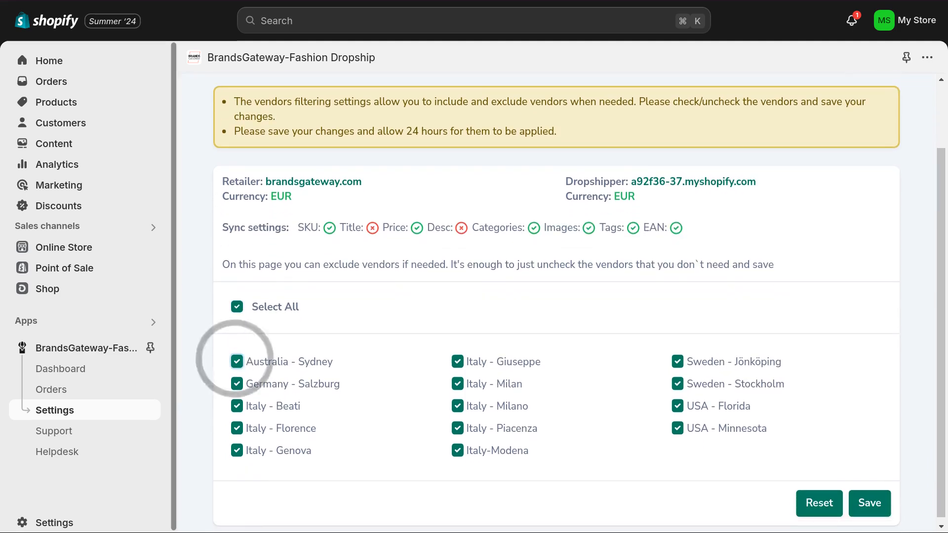
left_click(237, 383)
left_click(237, 406)
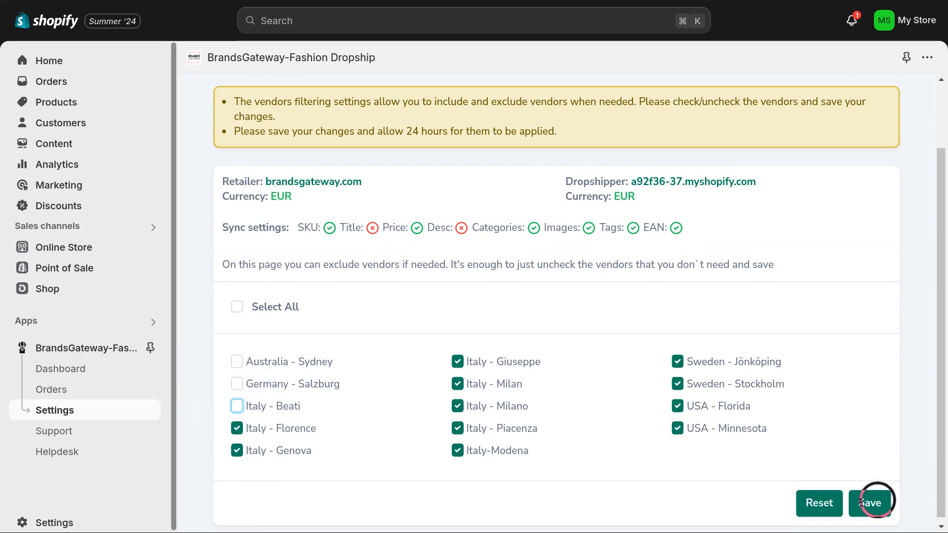
left_click(869, 502)
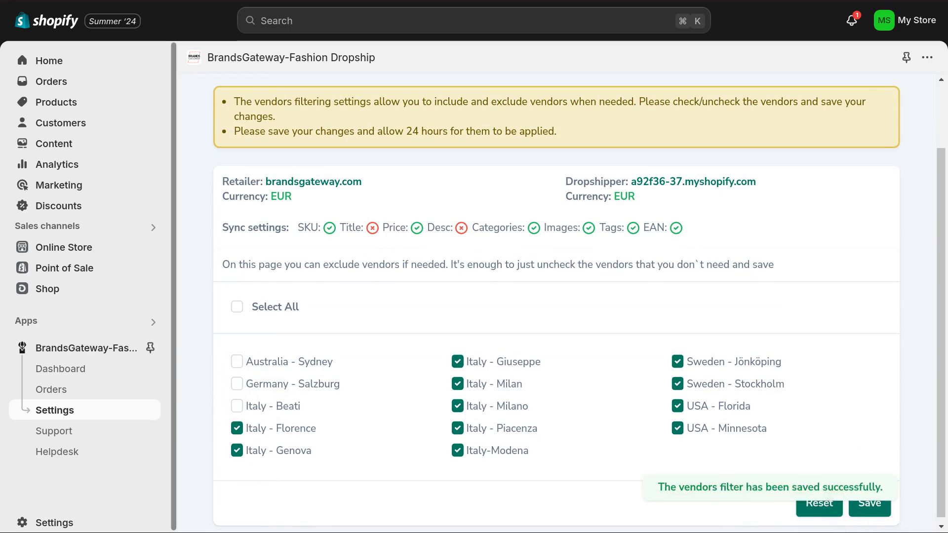
left_click(873, 136)
In the Product Conditions Filter, exclude Preowned / Defect while keeping New with tags, save, and return to the settings overview
scroll(556, 299, "down", 3)
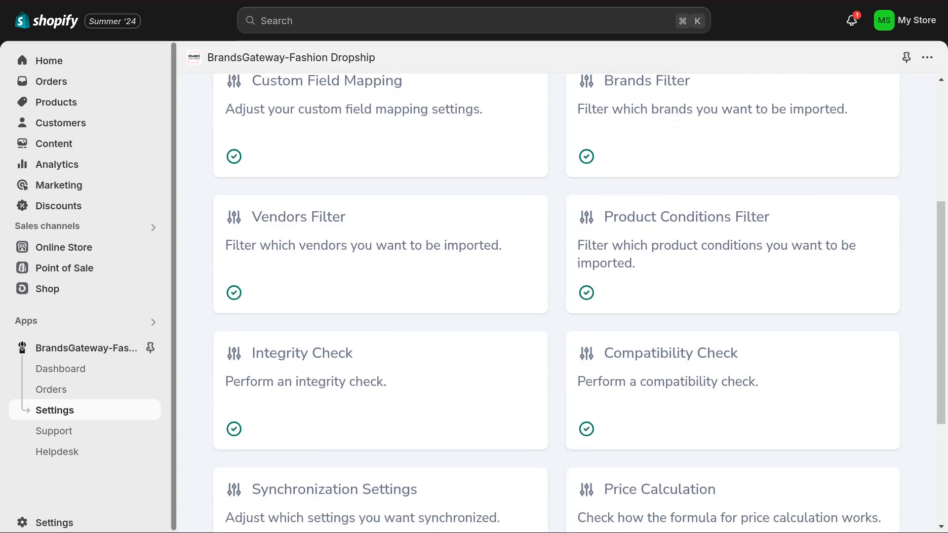
left_click(730, 255)
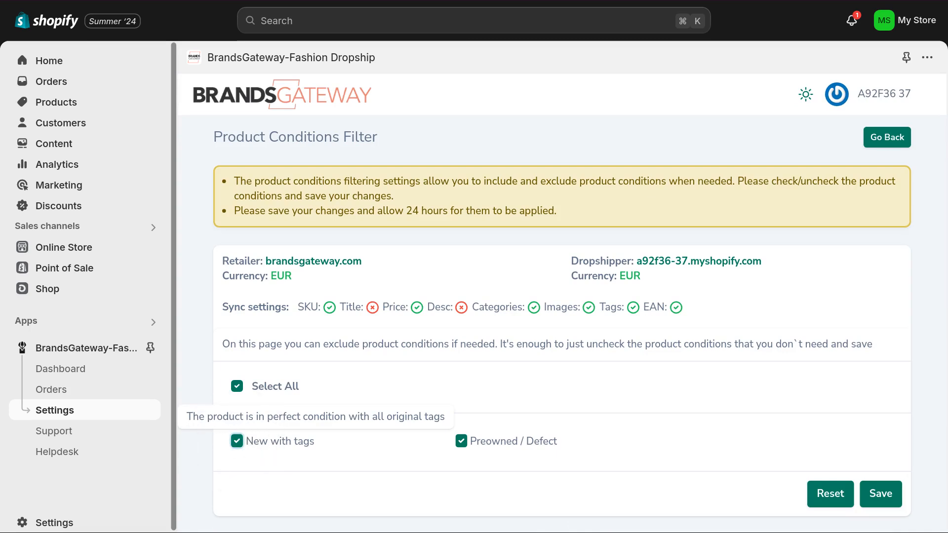
left_click(237, 441)
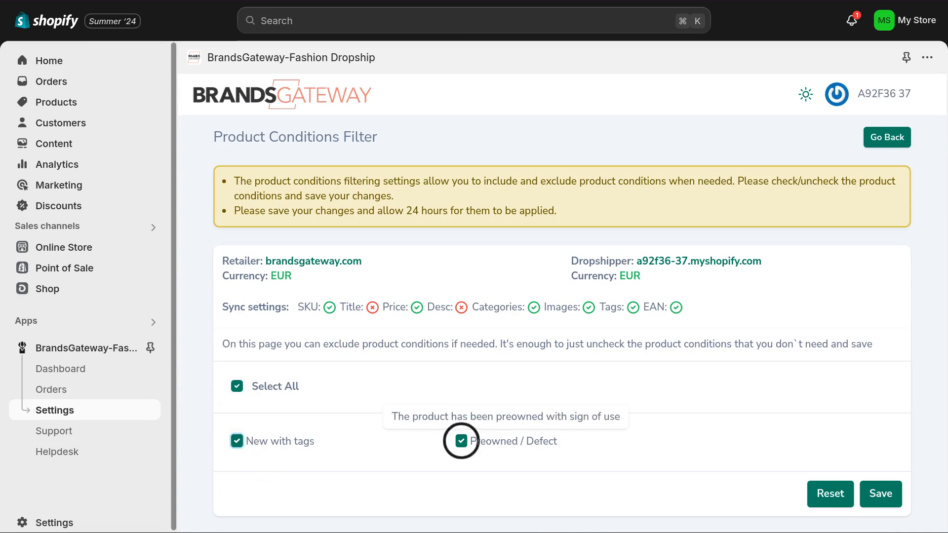
left_click(461, 441)
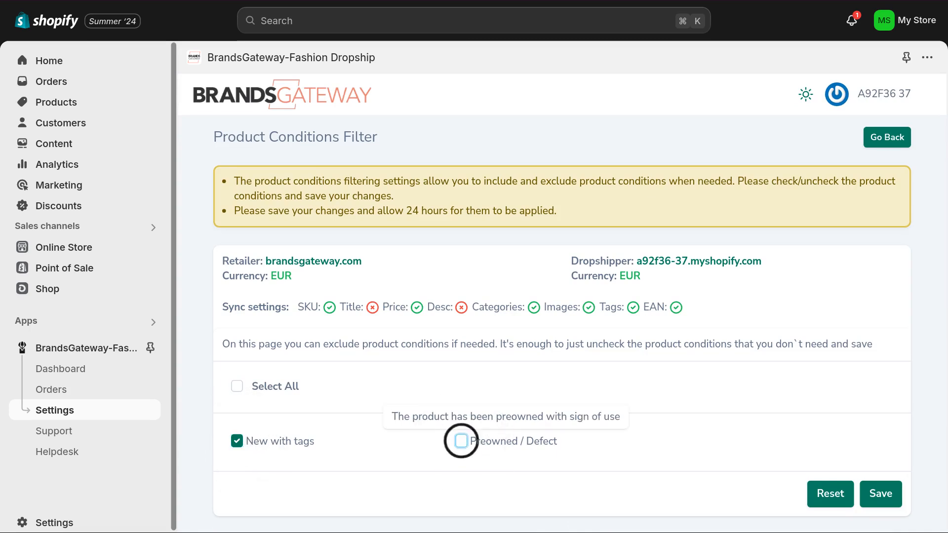
left_click(887, 136)
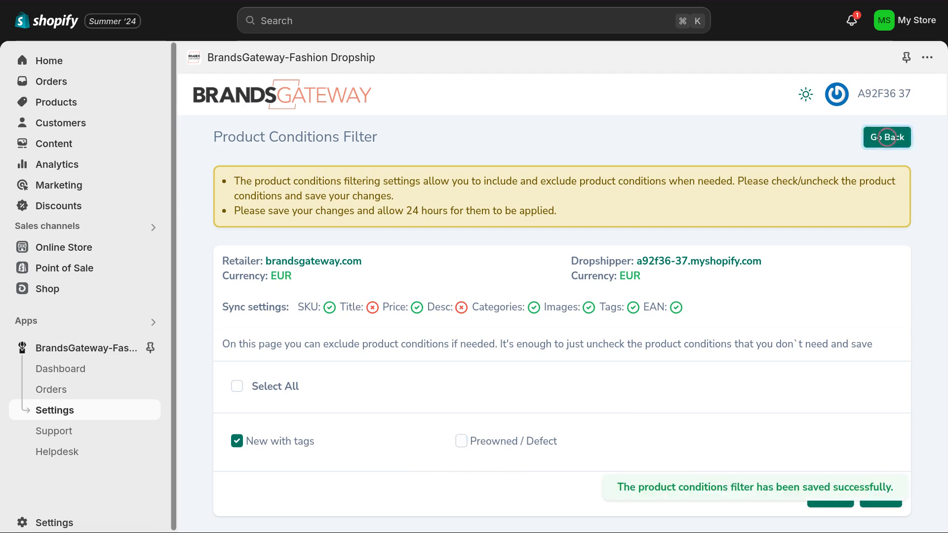
Run a new integrity check and refresh the list of checks
scroll(561, 302, "down", 6)
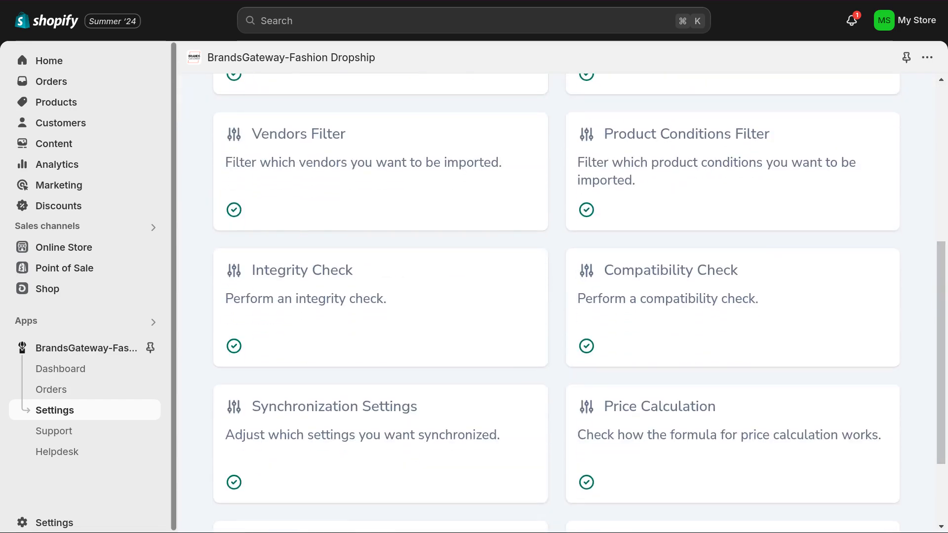
scroll(458, 280, "down", 1)
left_click(457, 279)
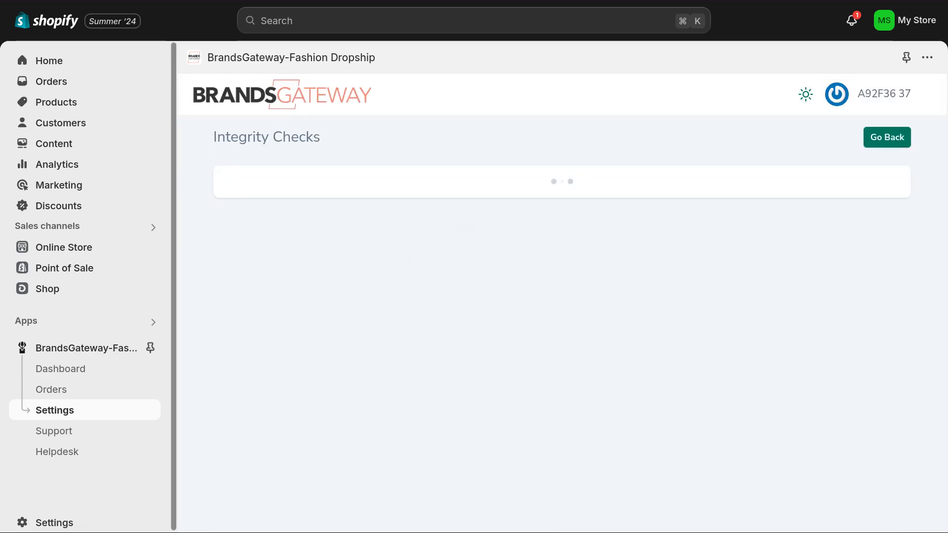
left_click(257, 295)
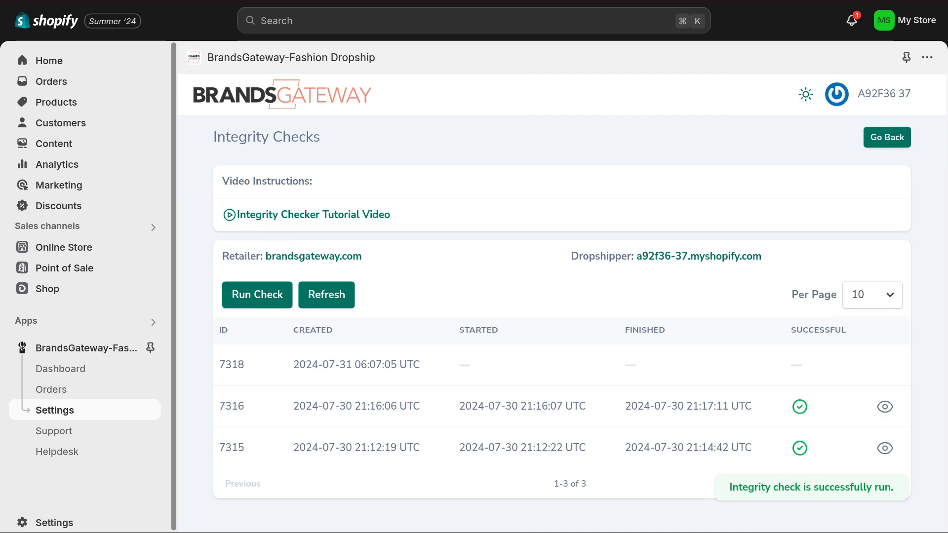
left_click(326, 294)
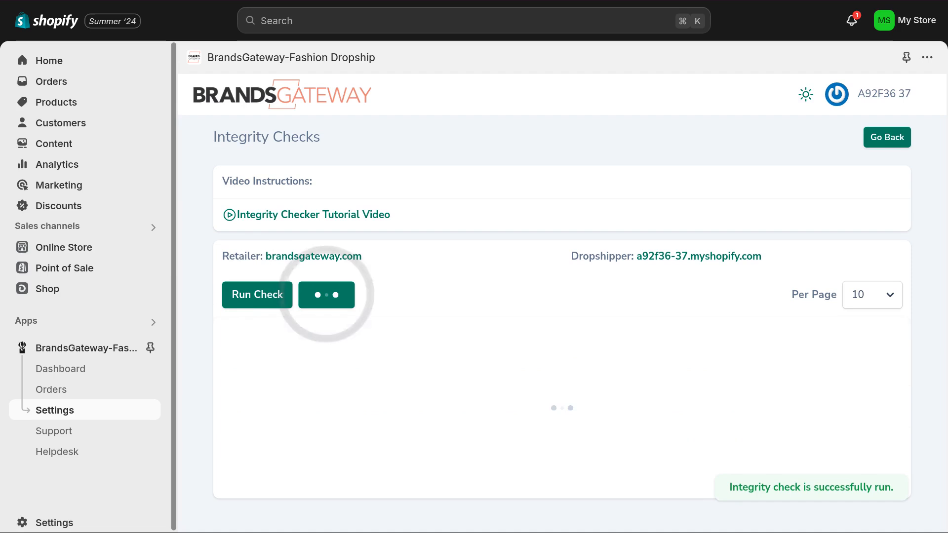
Open the log of the most recent finished integrity check and review its entries
left_click(884, 407)
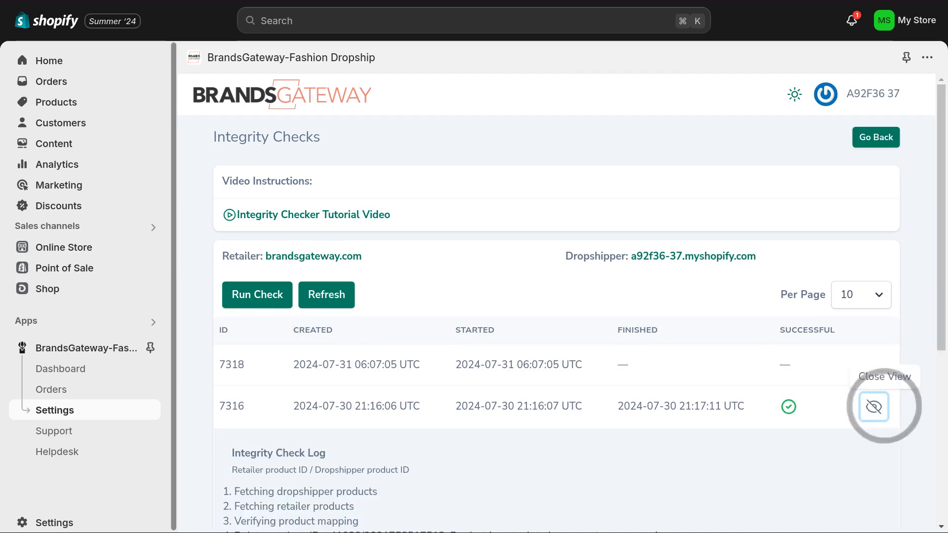
scroll(563, 301, "down", 5)
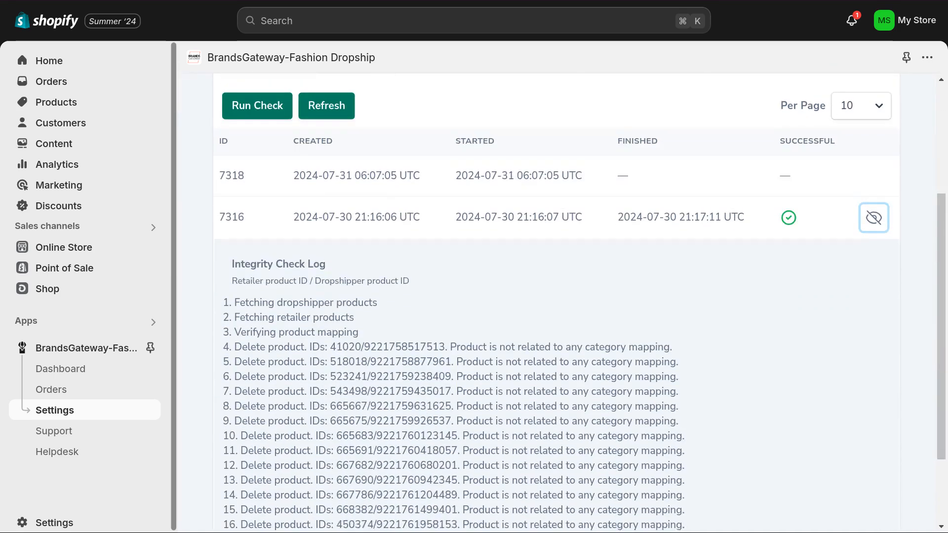
scroll(563, 301, "up", 3)
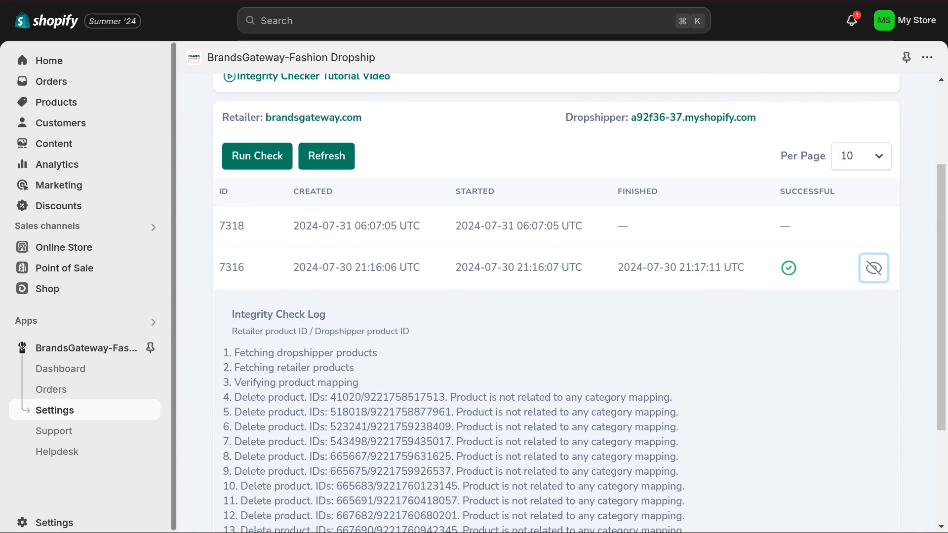
Close the open integrity check log, return to the settings overview, and open the Compatibility Check page
left_click(873, 268)
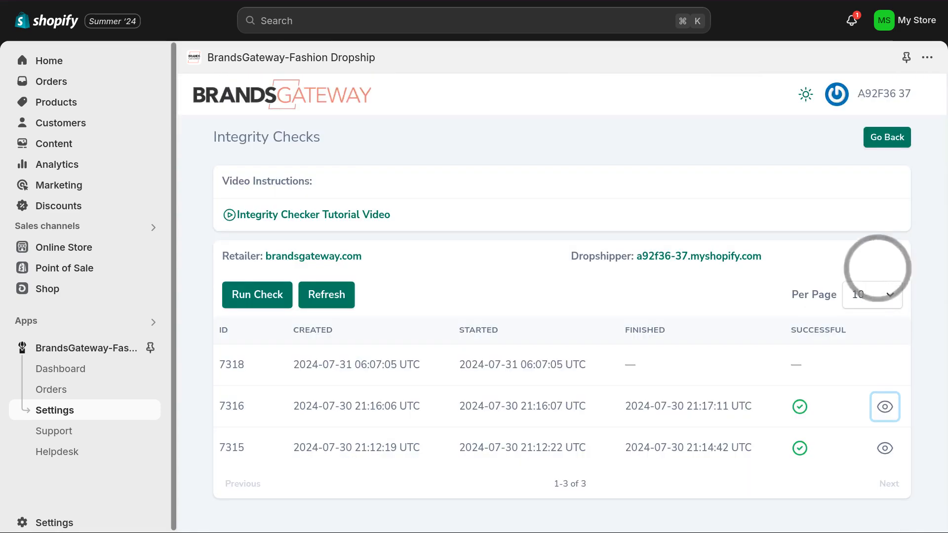
left_click(887, 137)
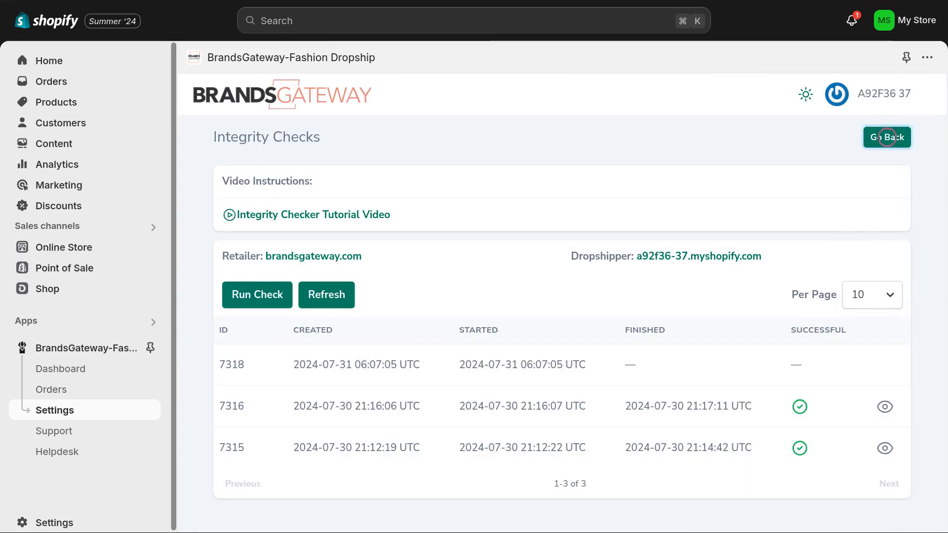
left_click(653, 337)
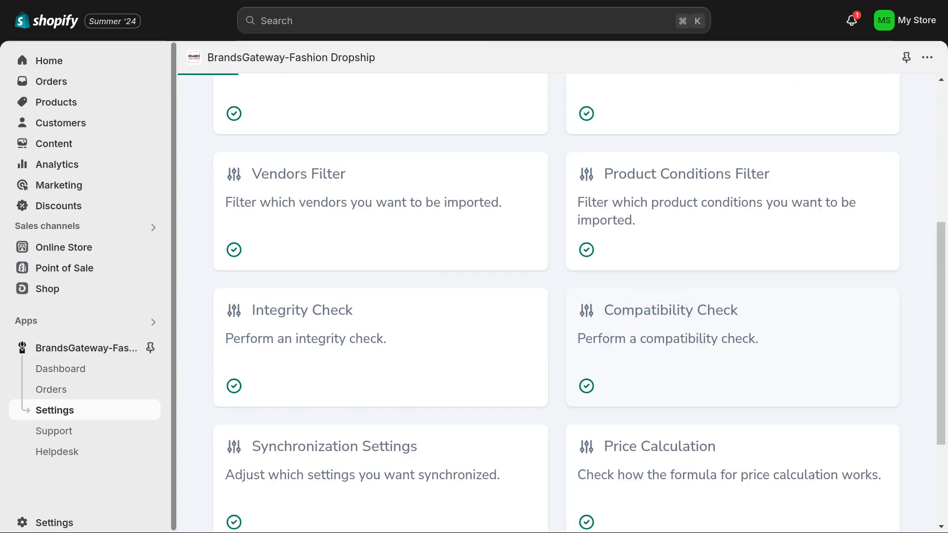
Review the latest compatibility error message, run a new compatibility check, and return to the settings overview
triple_click(519, 290)
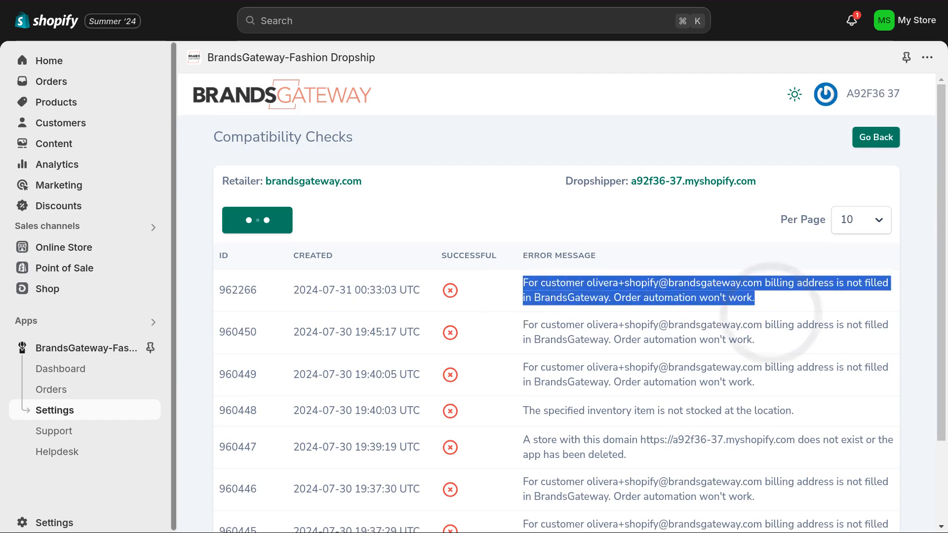
left_click(266, 221)
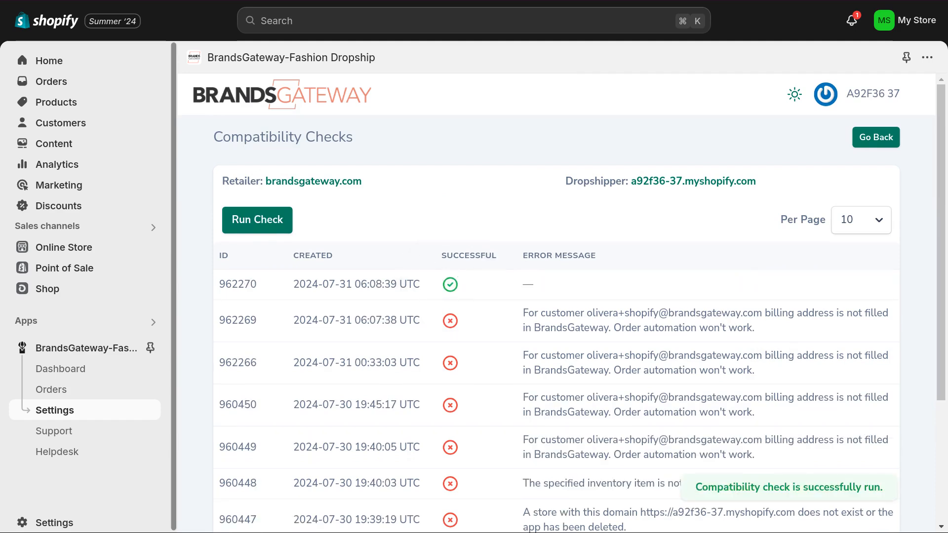
left_click(875, 137)
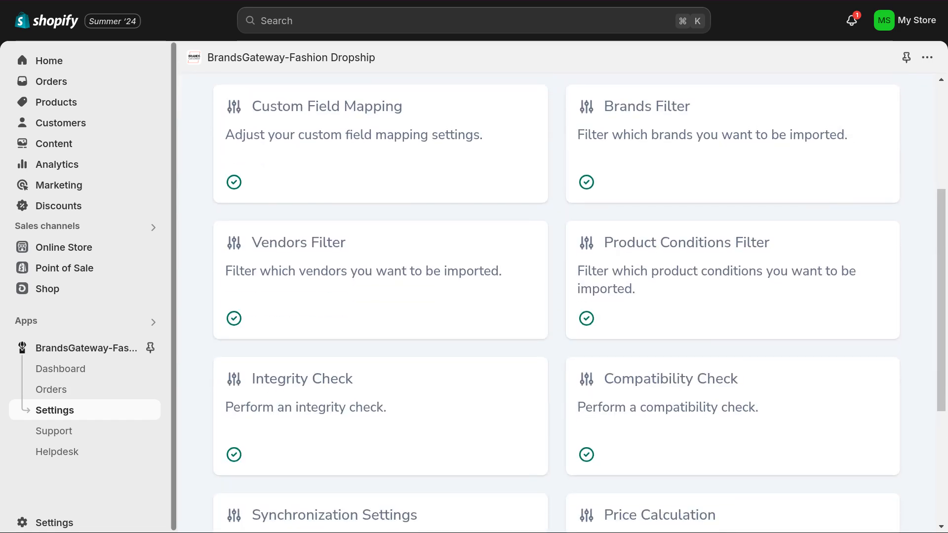
Open the Synchronization Settings and look through the options that can be synchronized
scroll(556, 297, "down", 5)
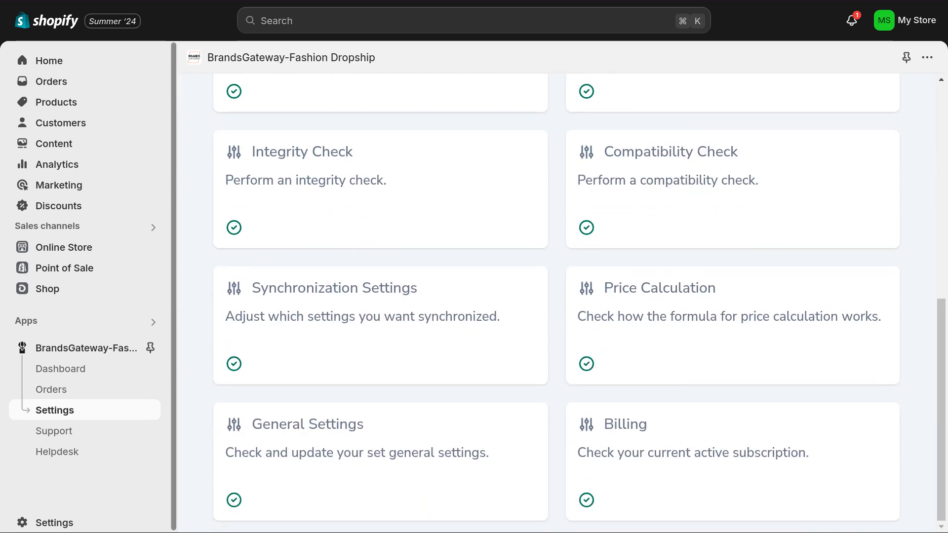
left_click(464, 355)
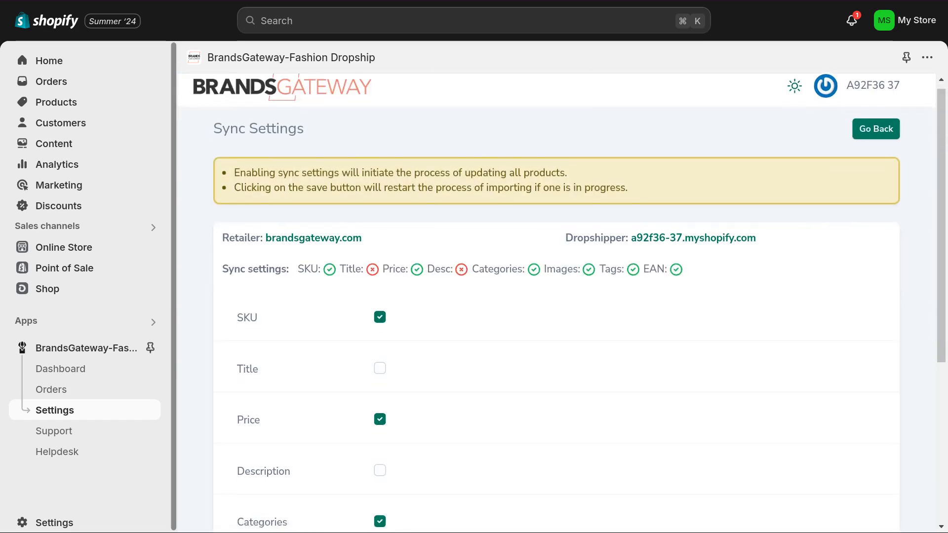
scroll(556, 296, "down", 3)
left_click(420, 273)
scroll(420, 273, "down", 1)
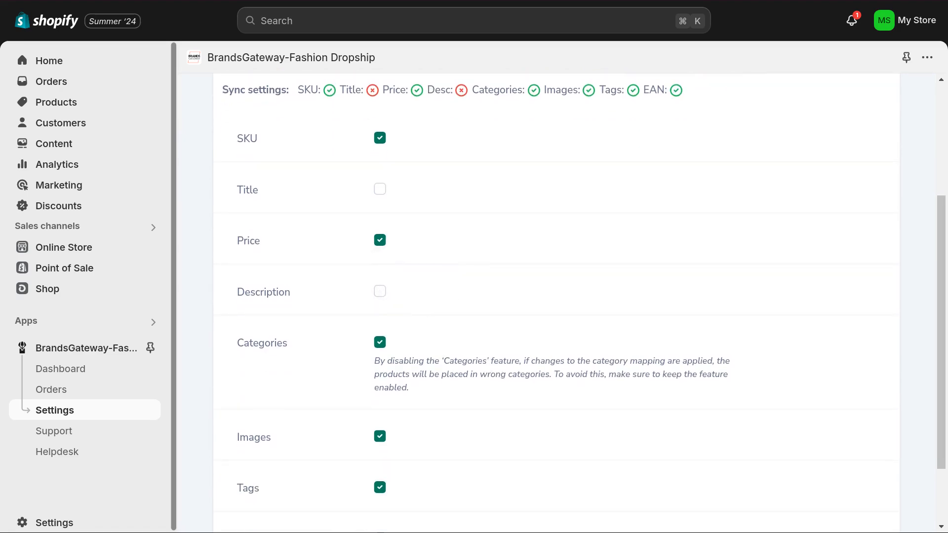
Try out enabling synchronization for Title and Description, and switch both back off
left_click(380, 189)
left_click(380, 291)
scroll(380, 291, "down", 2)
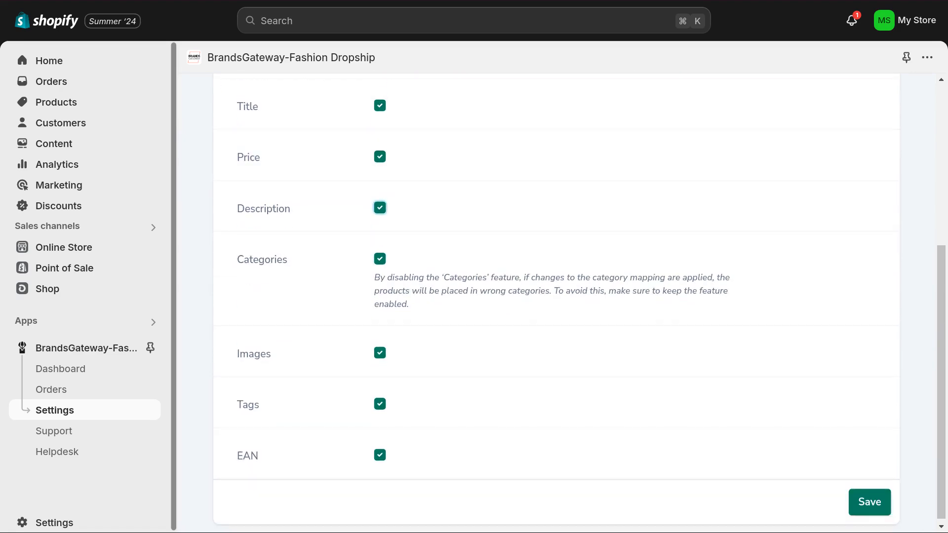
scroll(379, 292, "up", 4)
scroll(556, 303, "down", 1)
left_click(380, 287)
left_click(380, 389)
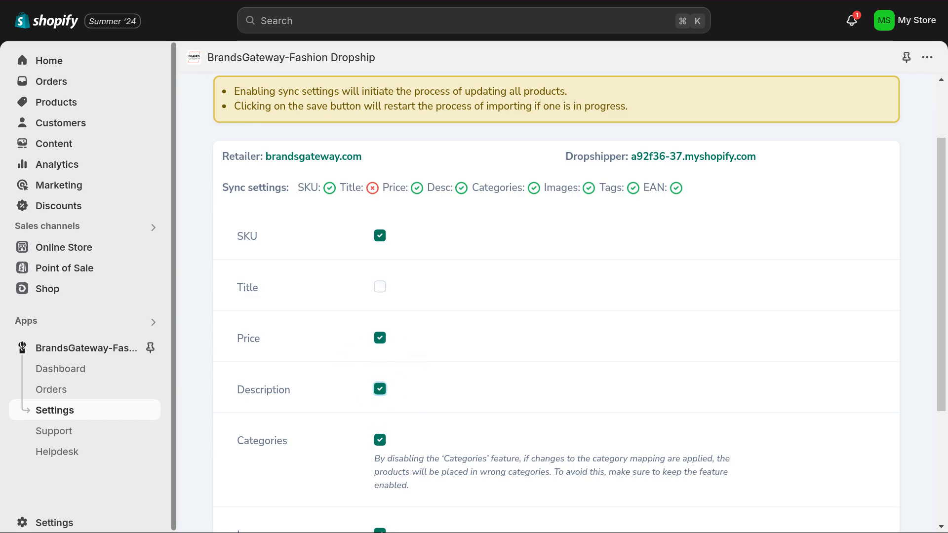
Save the synchronization settings and return to the settings overview
scroll(887, 493, "down", 4)
left_click(885, 493)
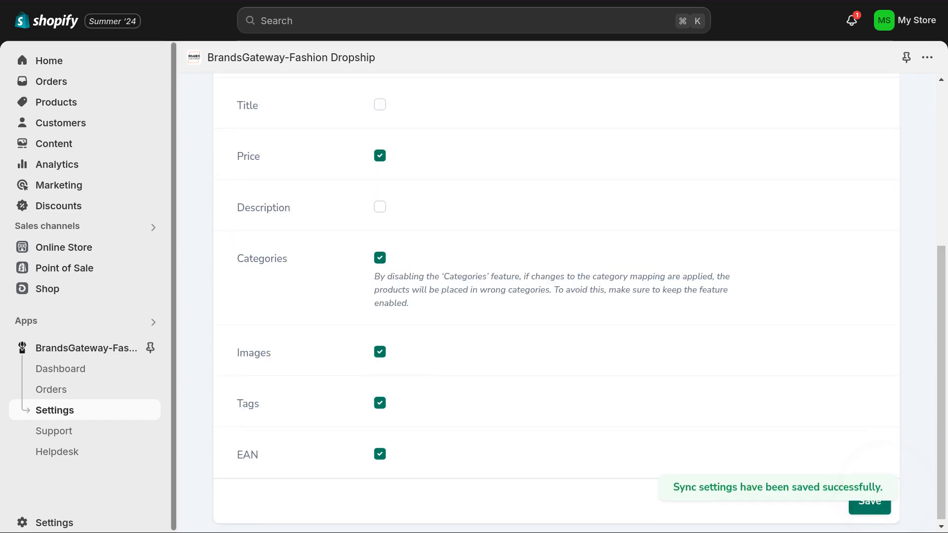
left_click(876, 137)
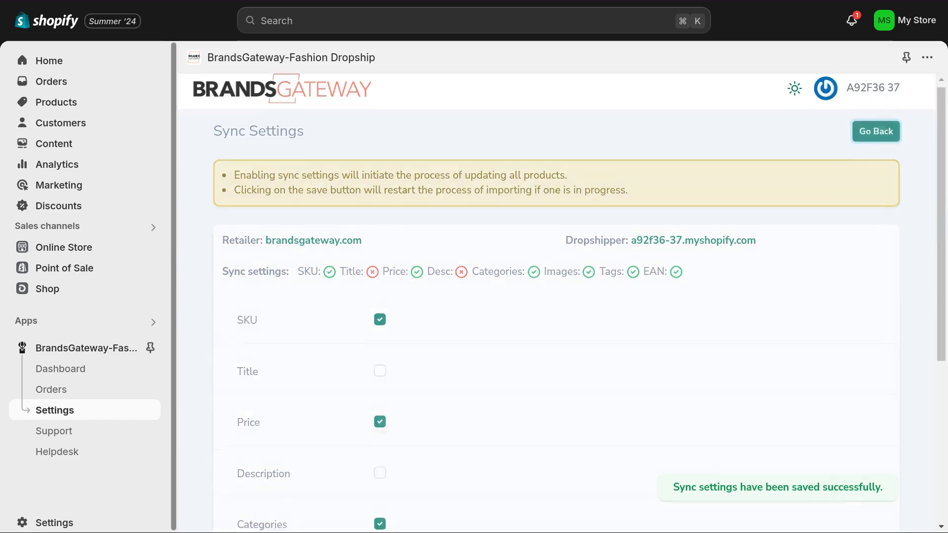
In Price Calculation, set the markup to 2.5 and the fixed shipping value to 20 EUR, calculate the result, and return to the settings overview
scroll(556, 301, "down", 5)
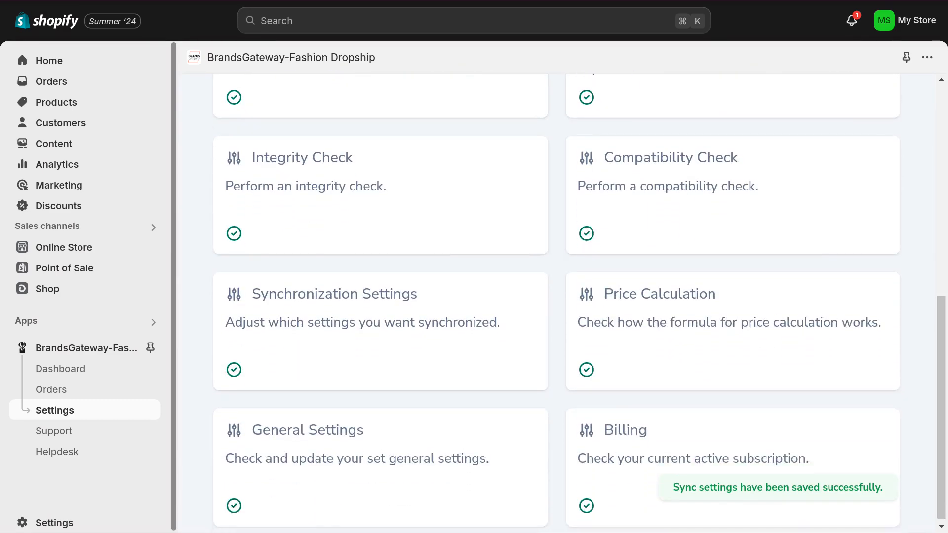
left_click(618, 316)
left_click(618, 316)
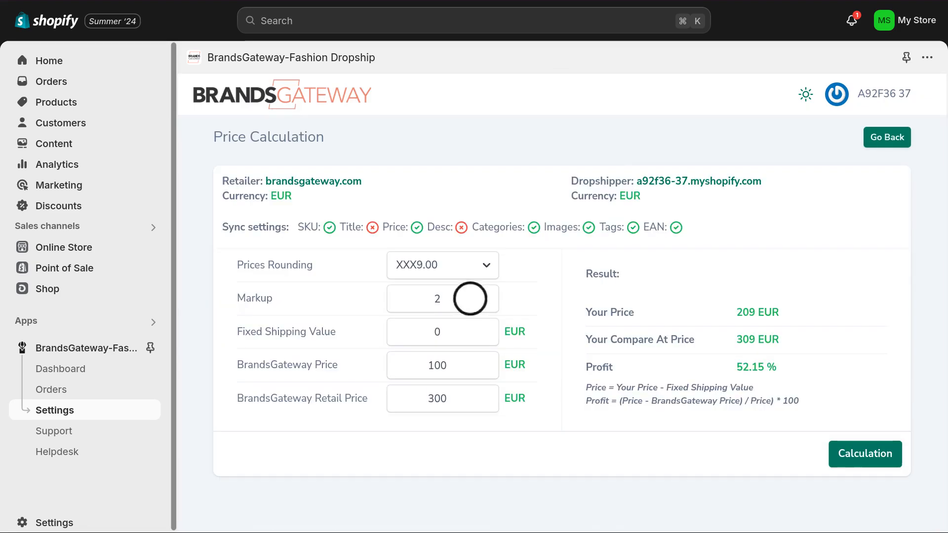
left_click(470, 299)
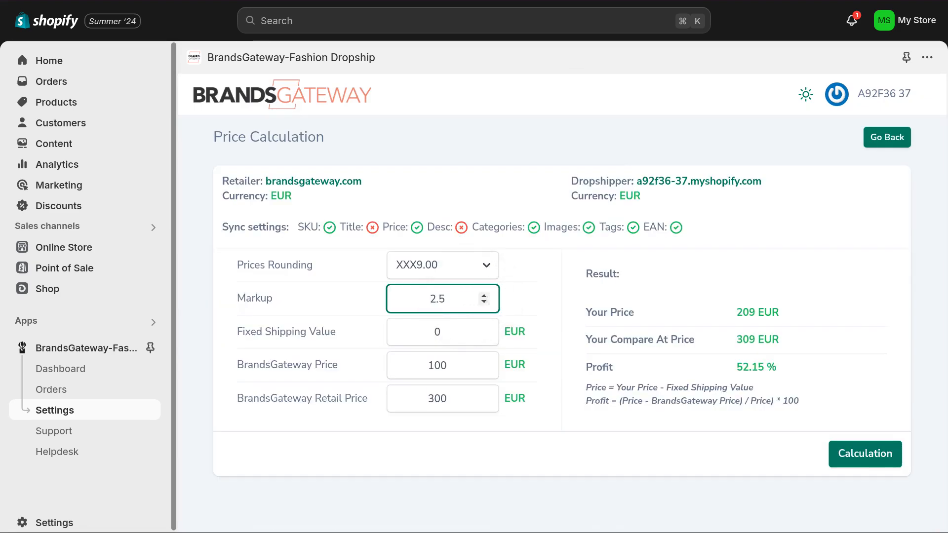
left_click(434, 332)
type("2")
left_click(428, 366)
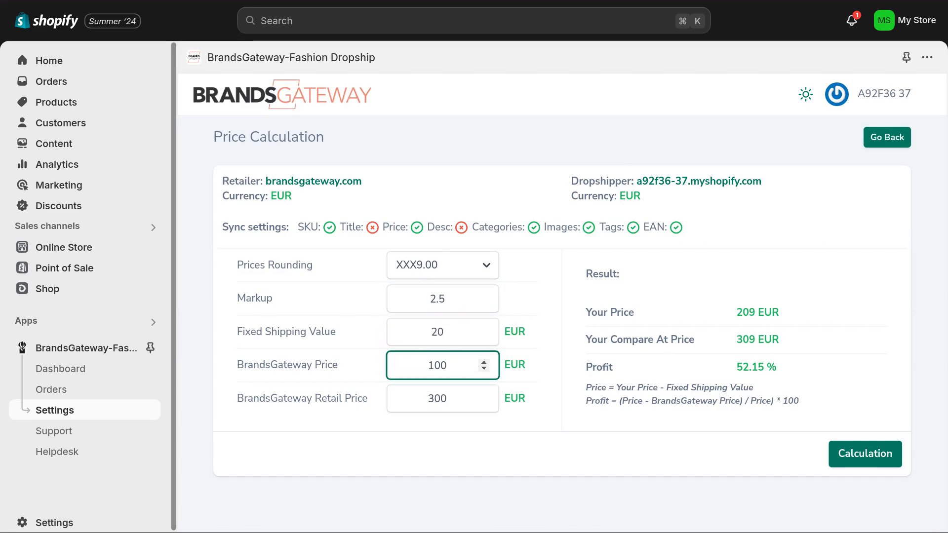
key("Tab")
left_click(859, 452)
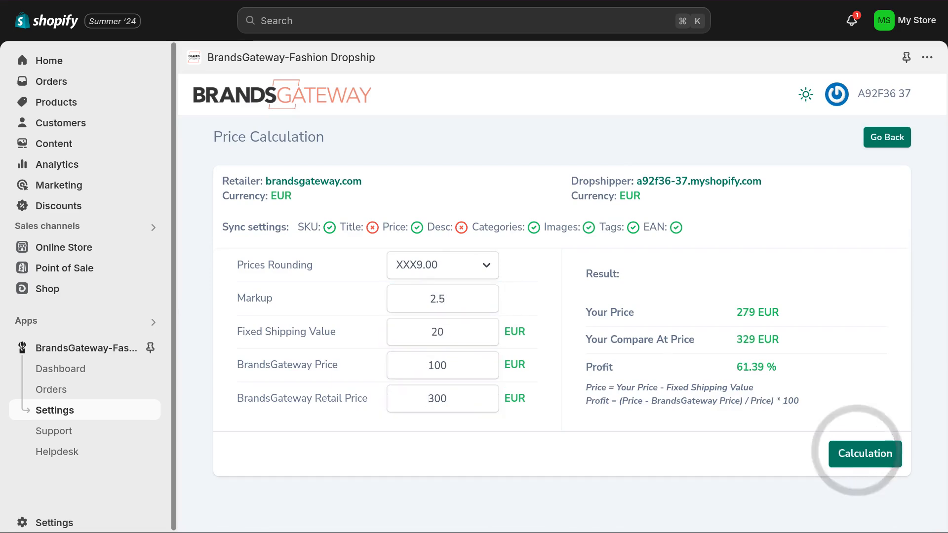
left_click_drag(661, 274, 849, 478)
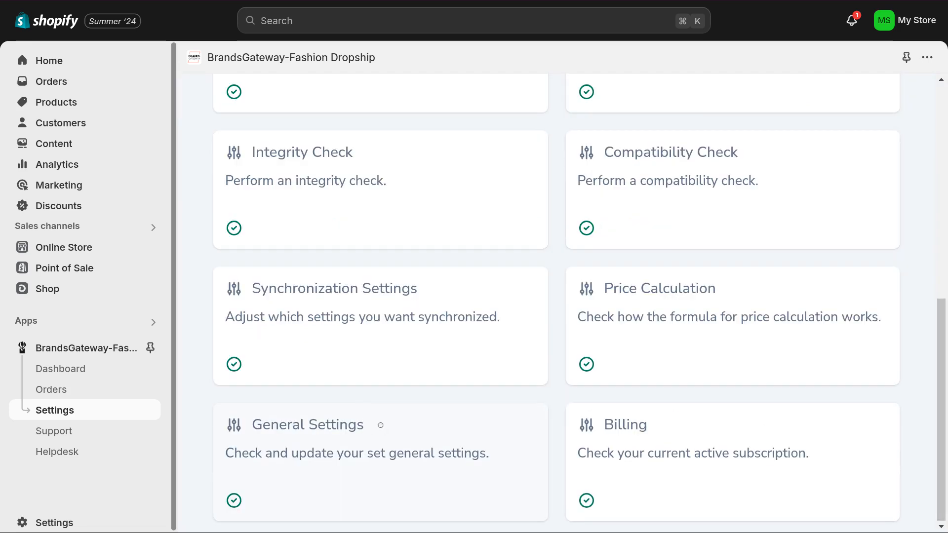
Open the General Settings and review the customer email, language, currency and prices rounding fields
left_click(381, 425)
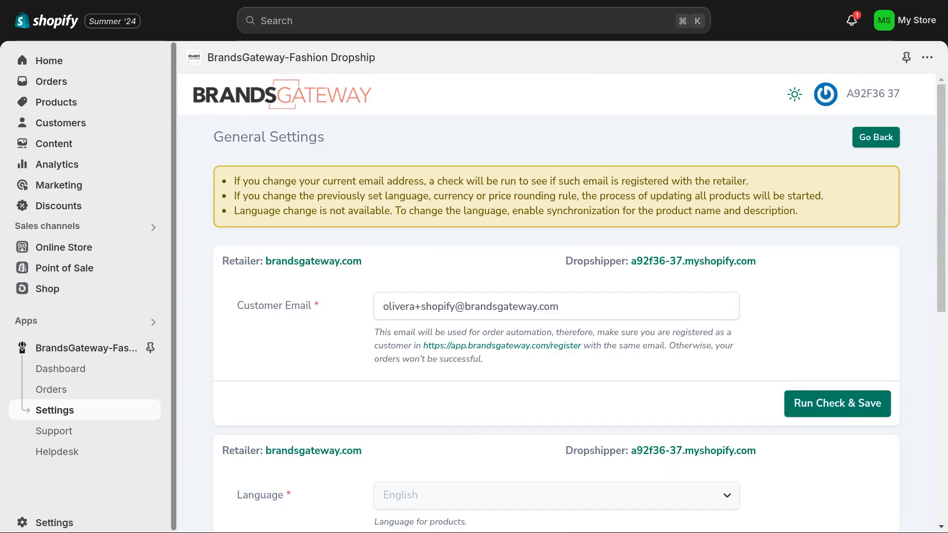
left_click(616, 273)
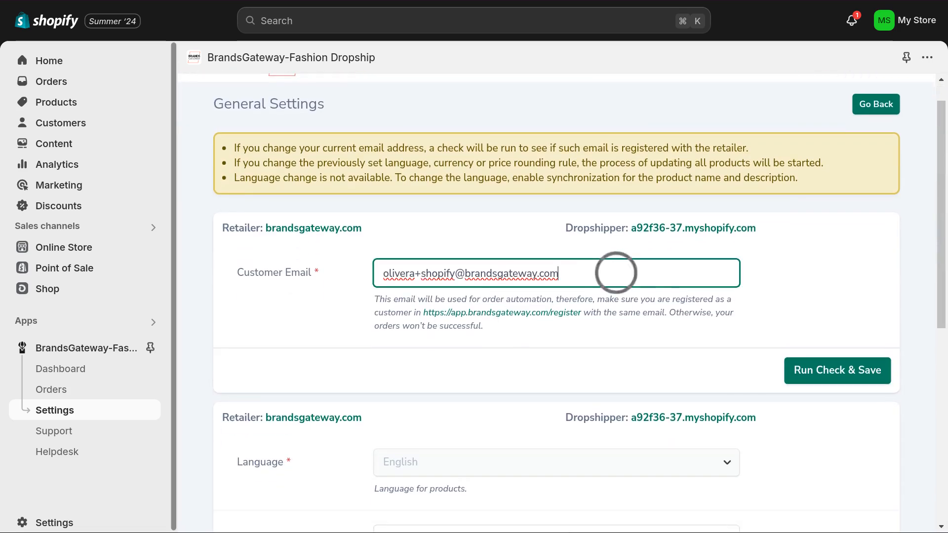
scroll(561, 302, "down", 5)
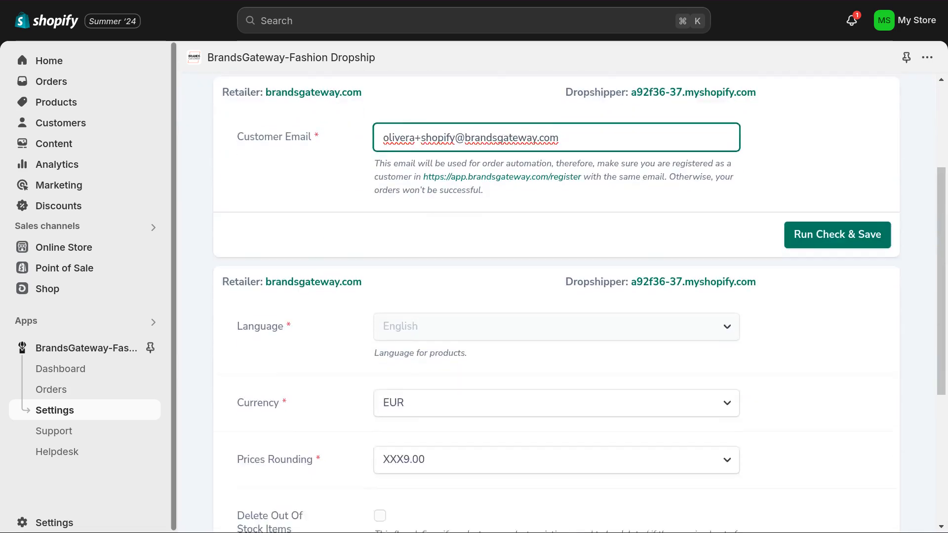
left_click(629, 247)
scroll(648, 248, "down", 2)
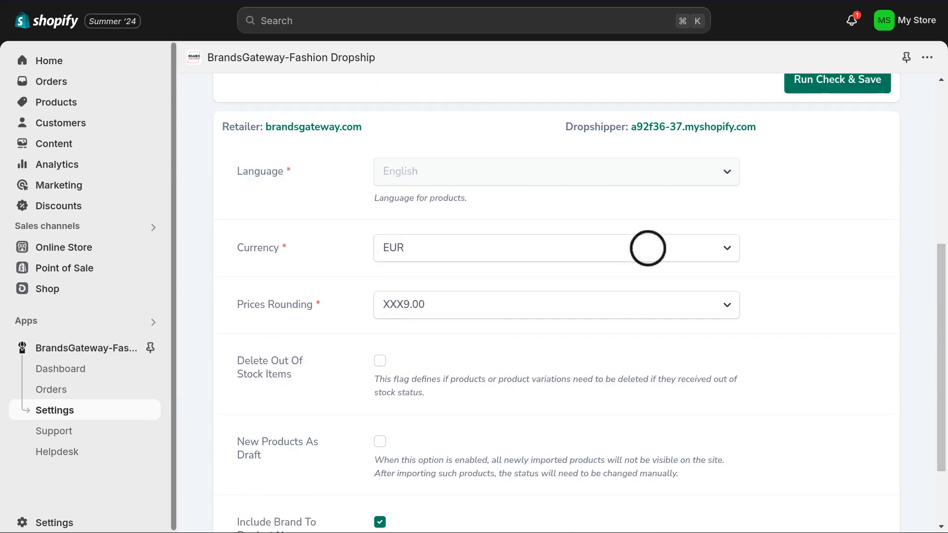
left_click(647, 248)
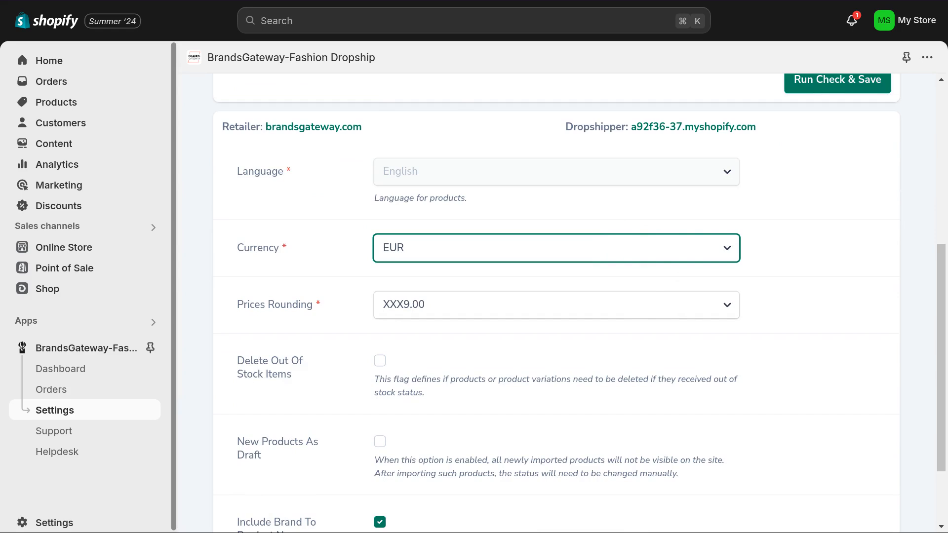
left_click(630, 304)
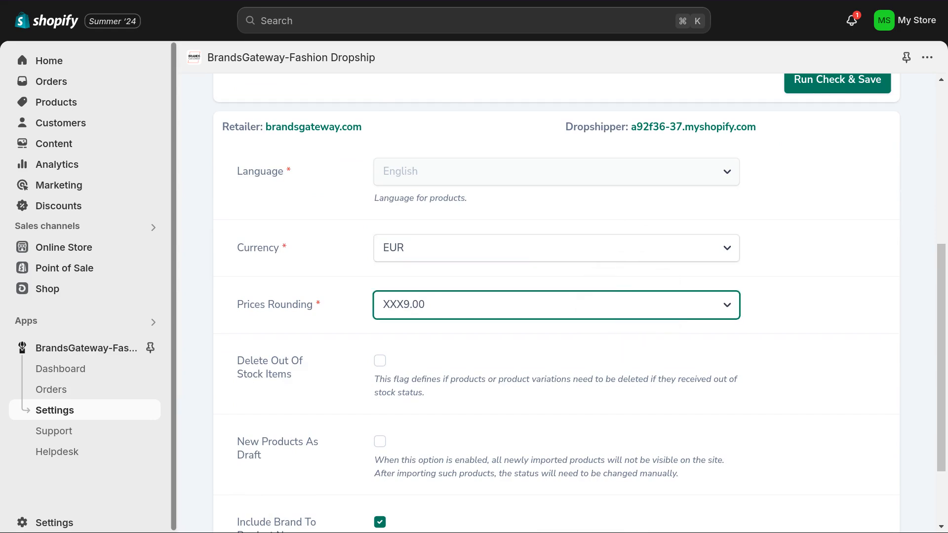
Enable Delete Out Of Stock Items and New Products As Draft, toggle Include Brand To Product Name, save, and return to the settings overview
scroll(378, 262, "down", 2)
left_click(380, 264)
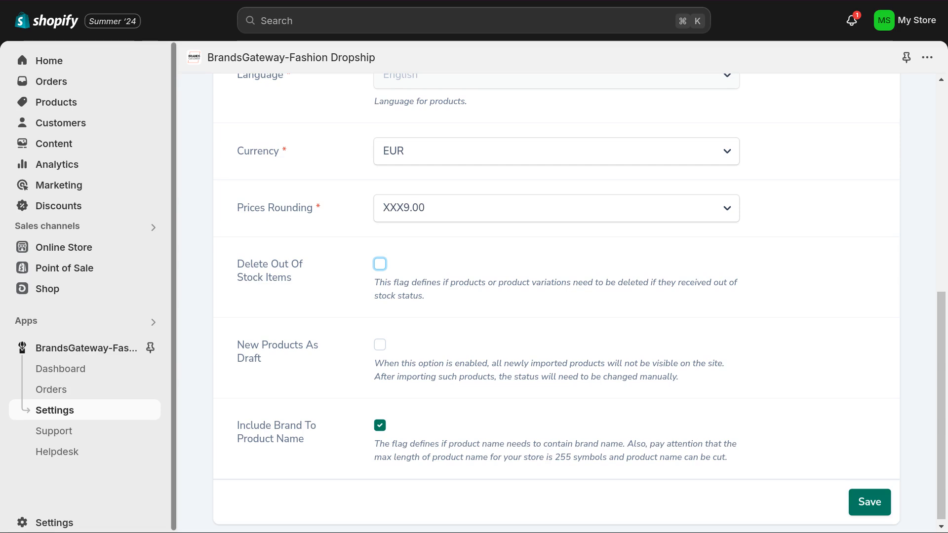
left_click(380, 344)
left_click(382, 439)
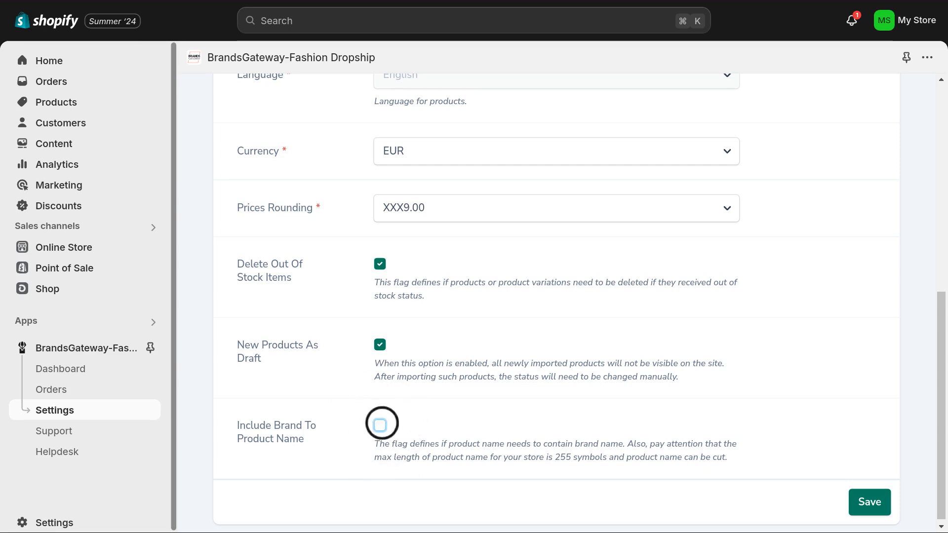
left_click(381, 424)
left_click(868, 503)
left_click(873, 132)
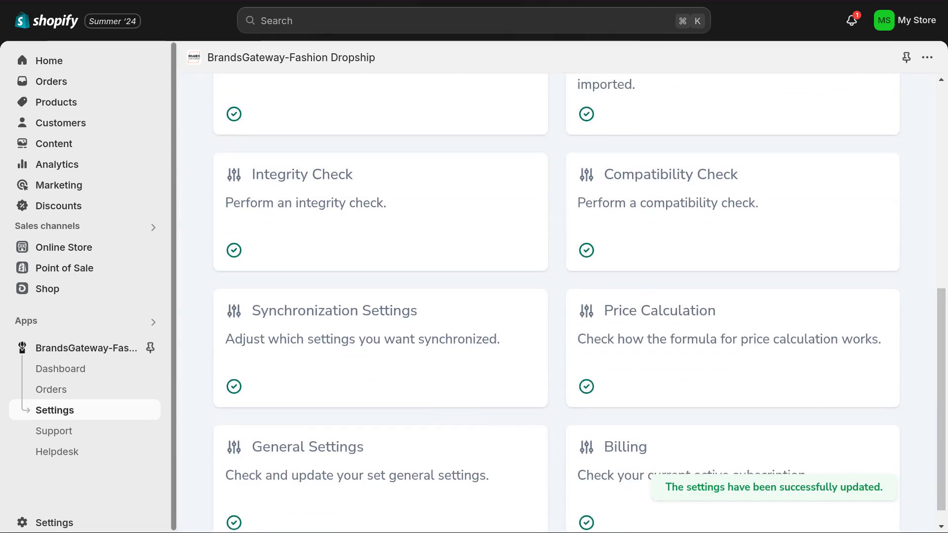
Open the Billing page, review the current subscription with its upgrade and cancellation options, and return to the settings overview
left_click(685, 432)
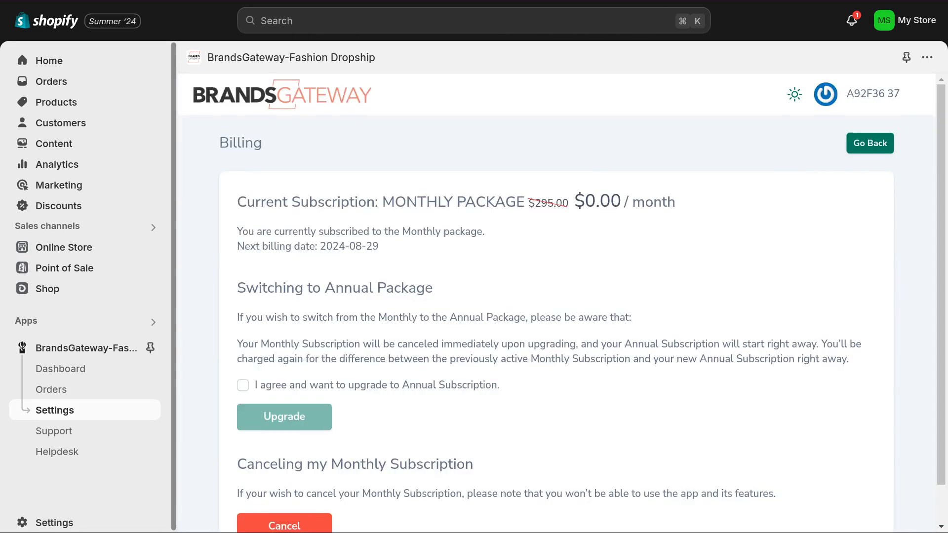
left_click(243, 343)
left_click(372, 484)
scroll(557, 303, "down", 5)
scroll(556, 303, "up", 9)
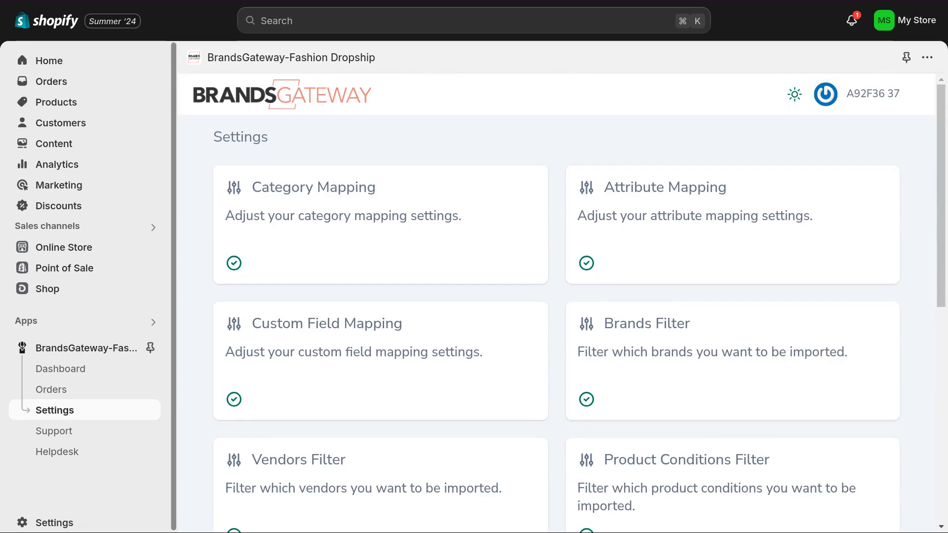